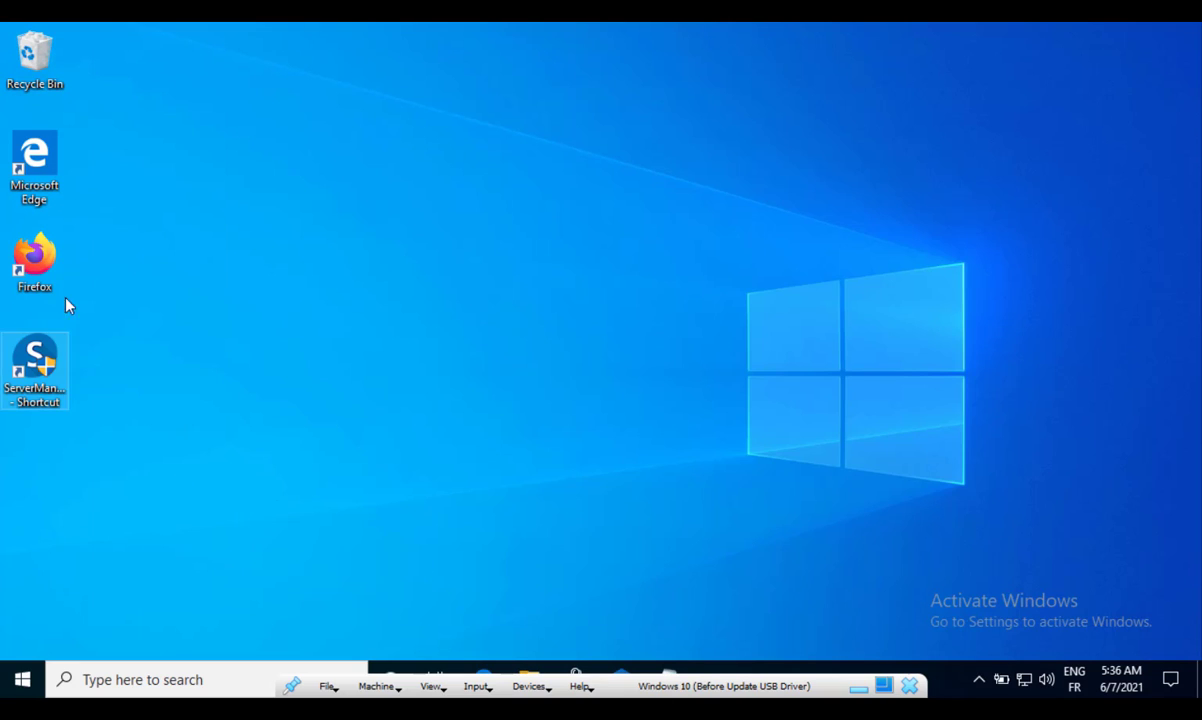
# Step: Try launching ServerManager from its desktop shortcut and decline the administrator credential request
pyautogui.click(47, 360)
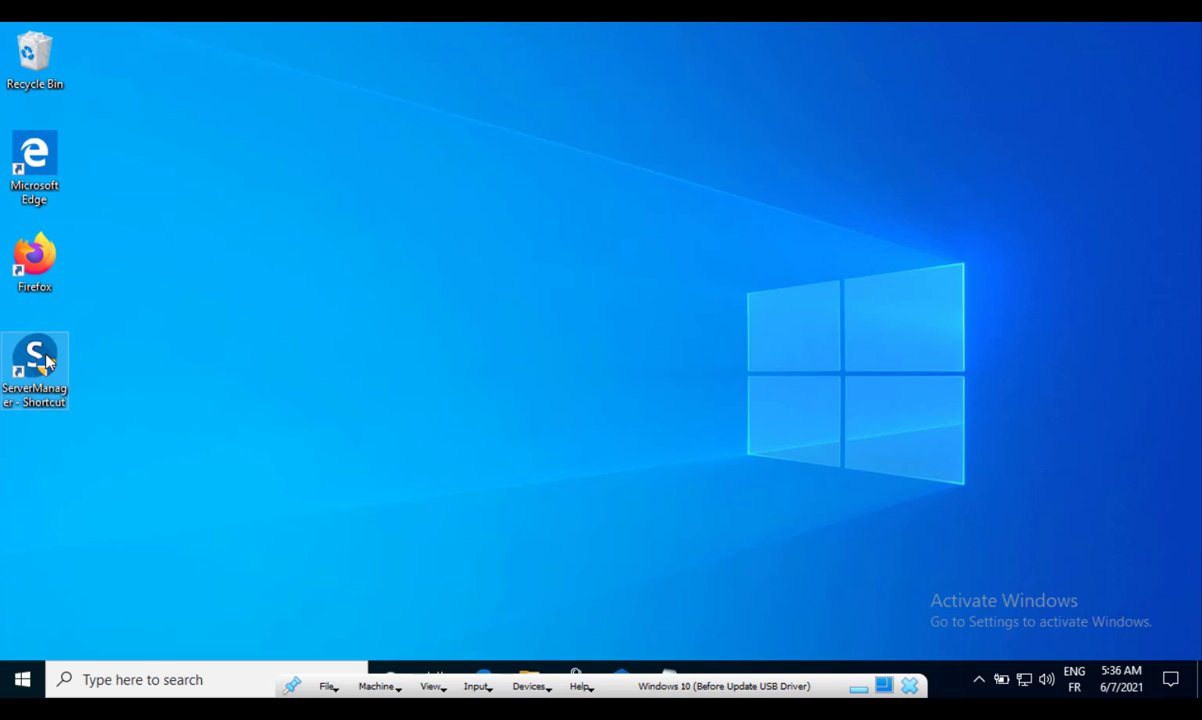
pyautogui.doubleClick(47, 360)
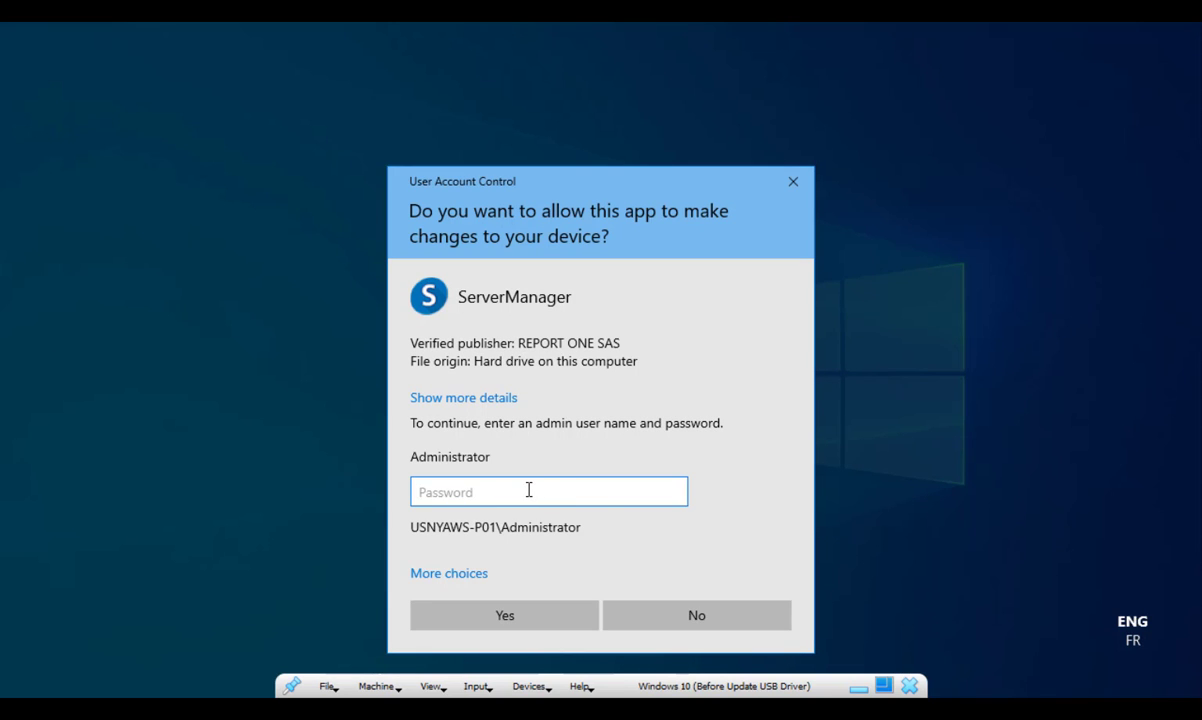
pyautogui.click(665, 625)
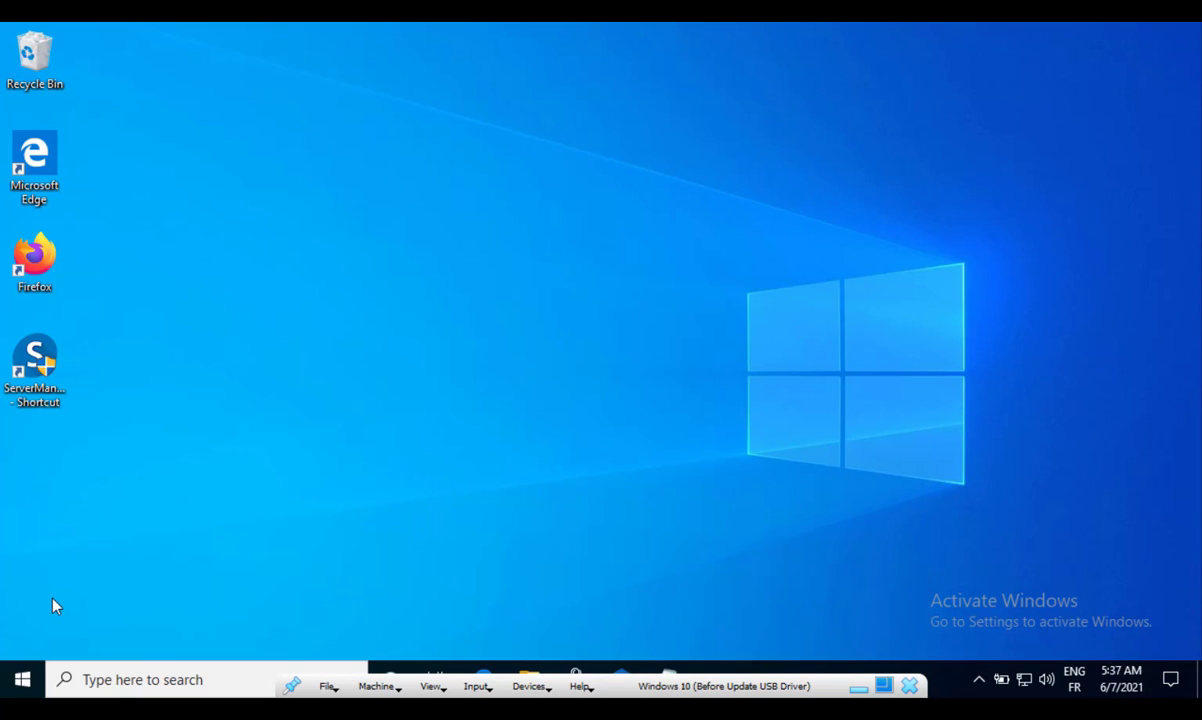
# Step: Open Computer Management from the Start right-click menu, supplying the Administrator password
pyautogui.rightClick(22, 682)
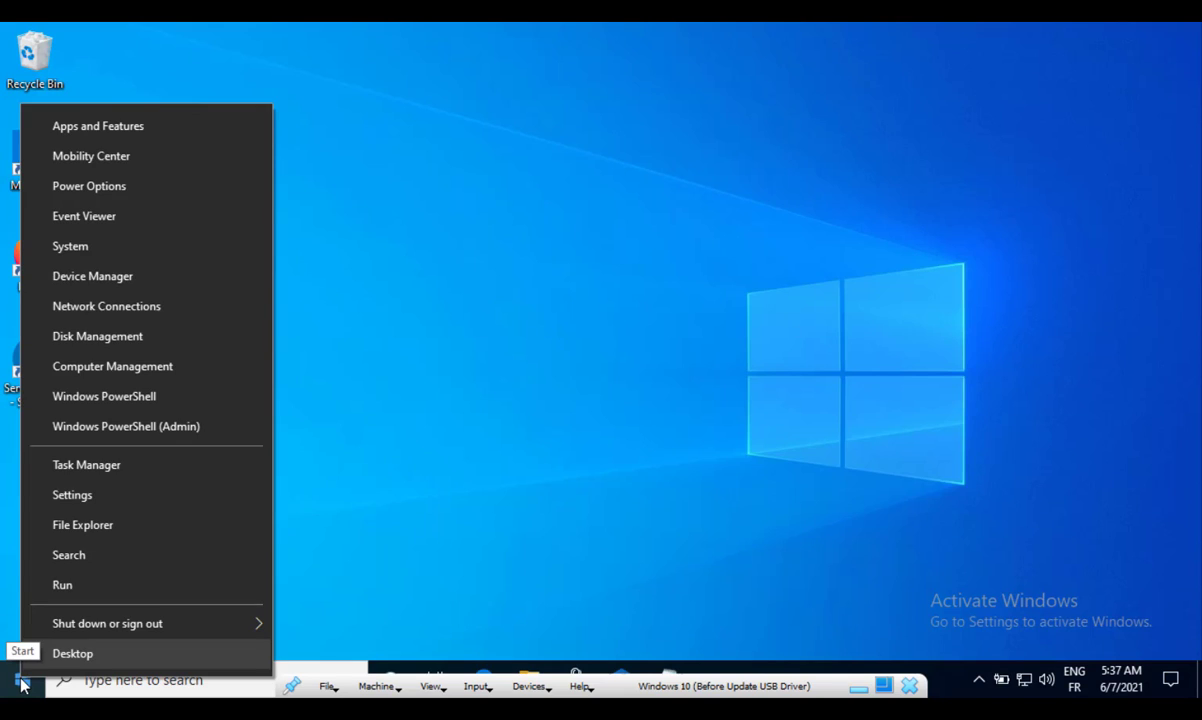
pyautogui.click(193, 368)
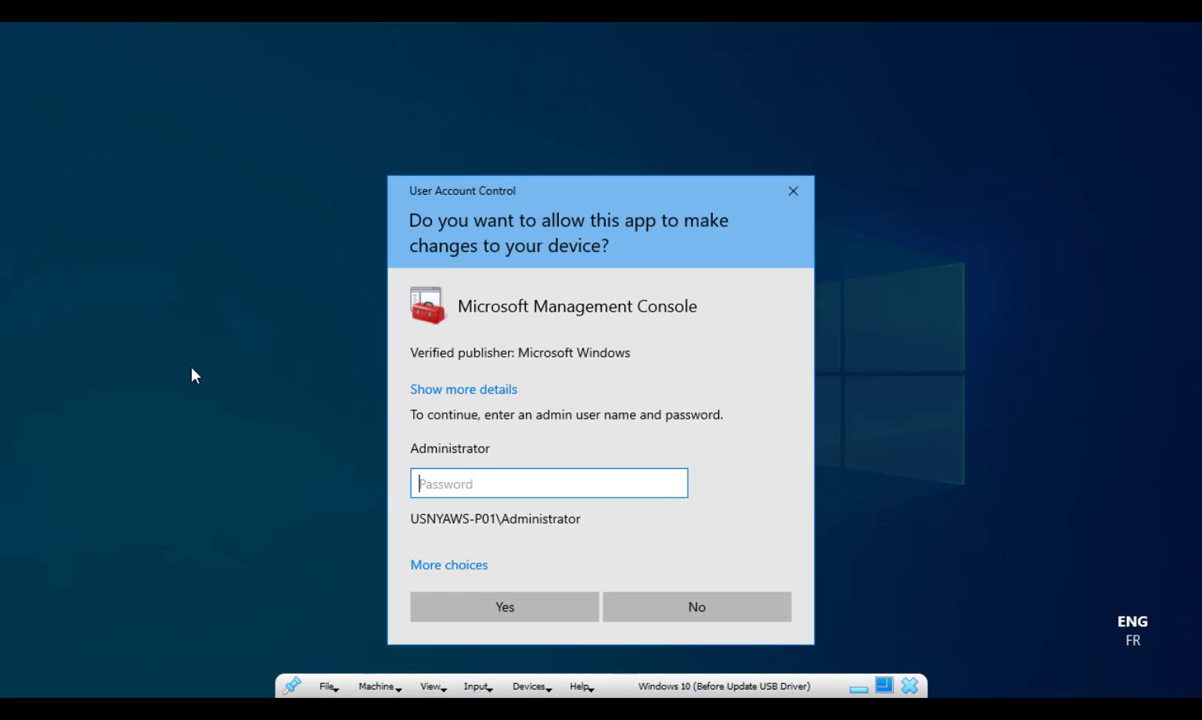
pyautogui.write('•••••••••')
pyautogui.press('Return')
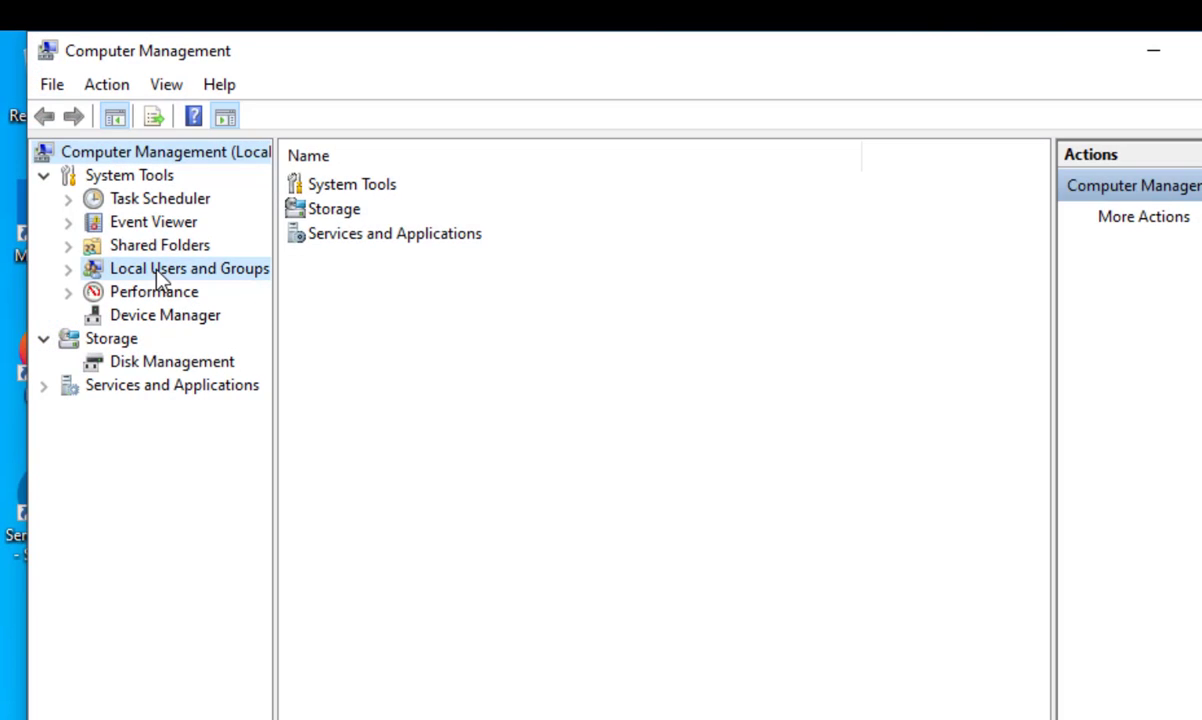
# Step: Open Local Users and Groups > Users to list the six local accounts
pyautogui.click(155, 269)
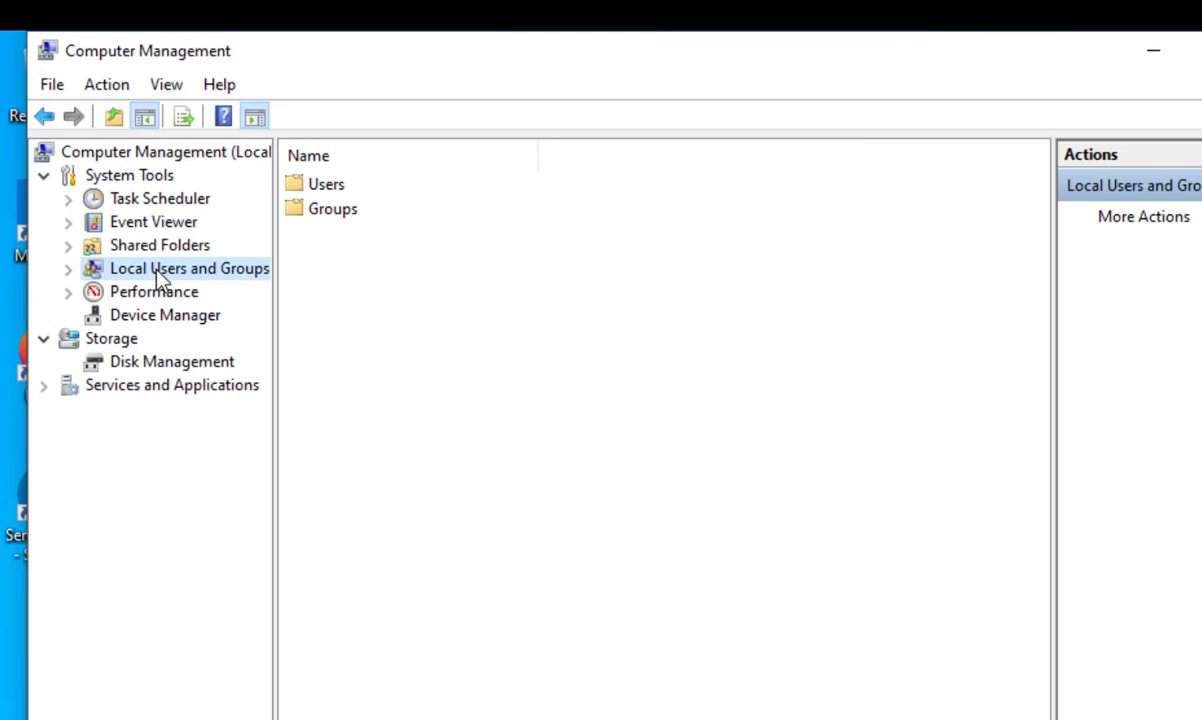
pyautogui.doubleClick(322, 184)
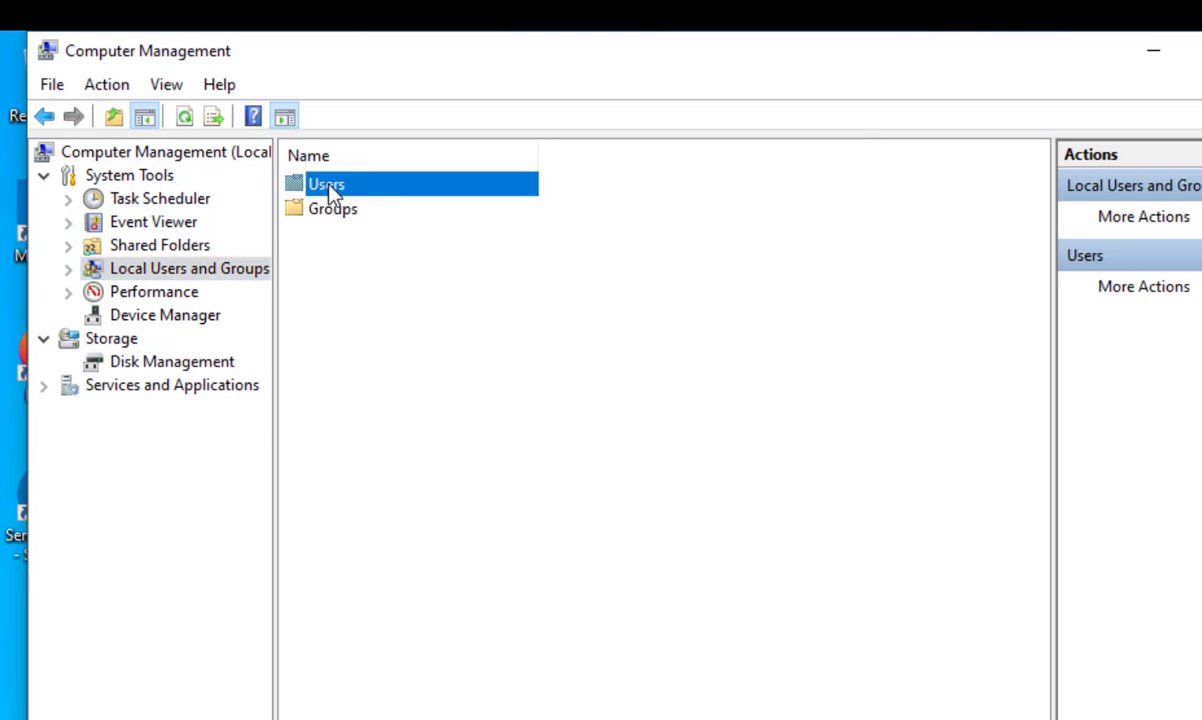
pyautogui.rightClick(408, 377)
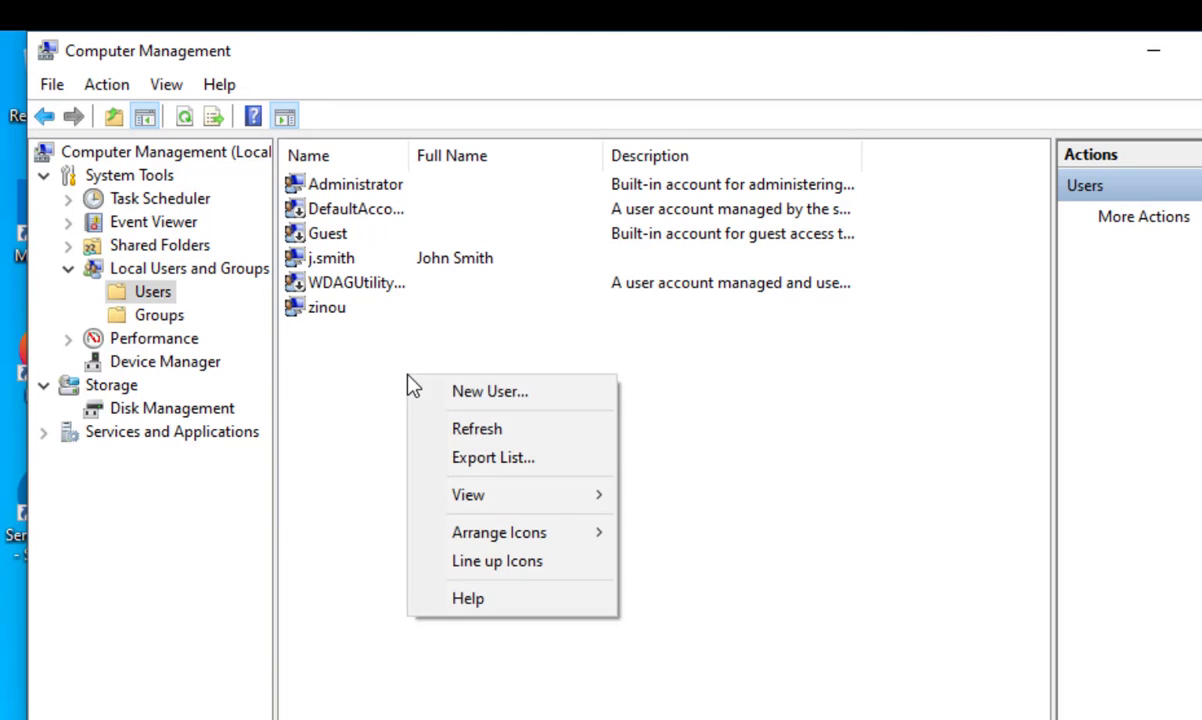
# Step: Start a new user 'Apps' with description 'Account to run my apps as administrator', then focus Password
pyautogui.click(606, 392)
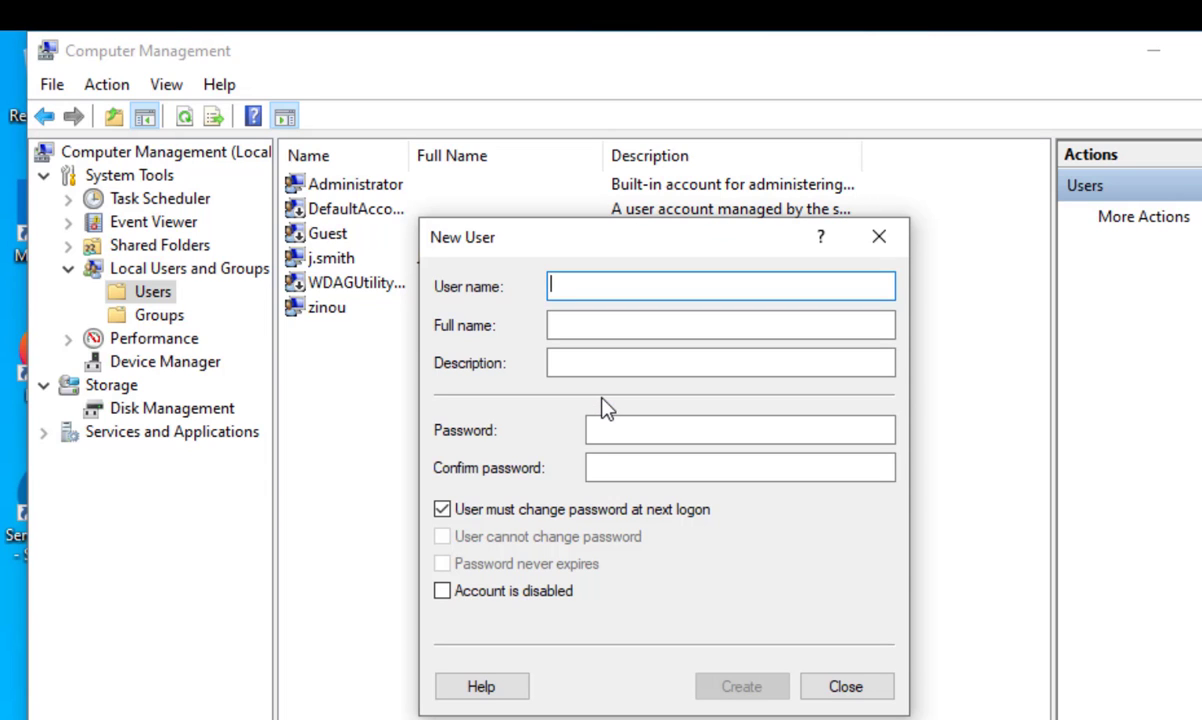
pyautogui.write('A')
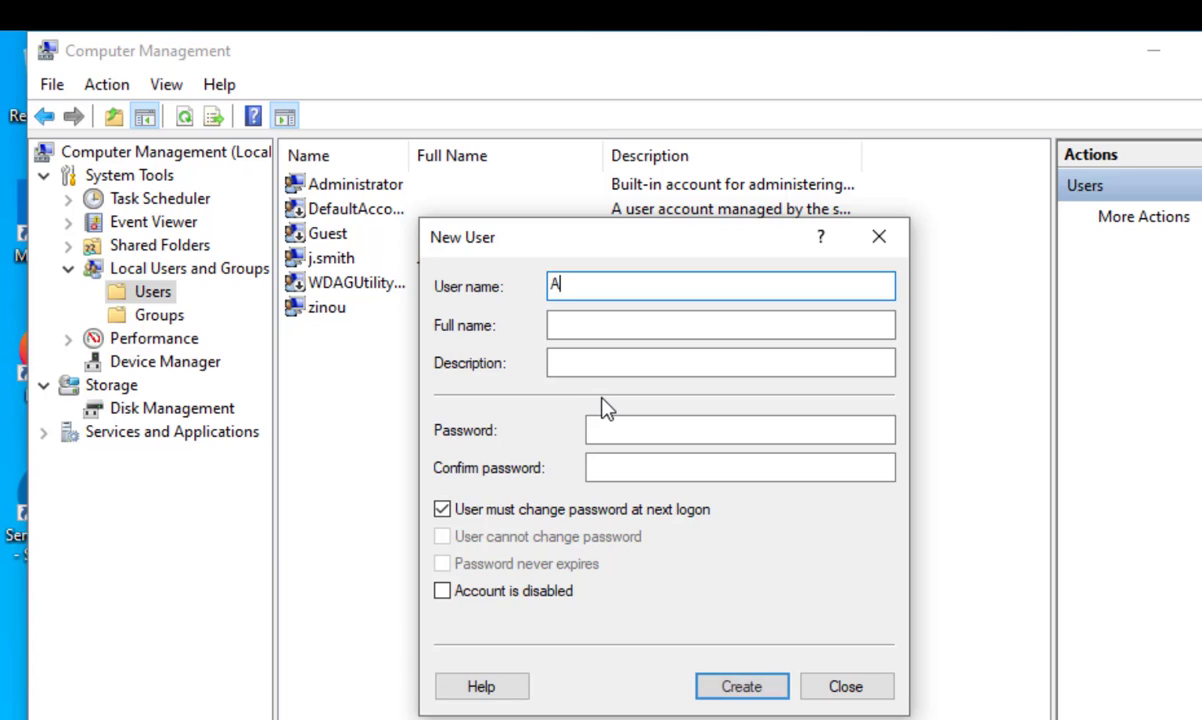
pyautogui.write('pps')
pyautogui.press('Tab')
pyautogui.write('Apps')
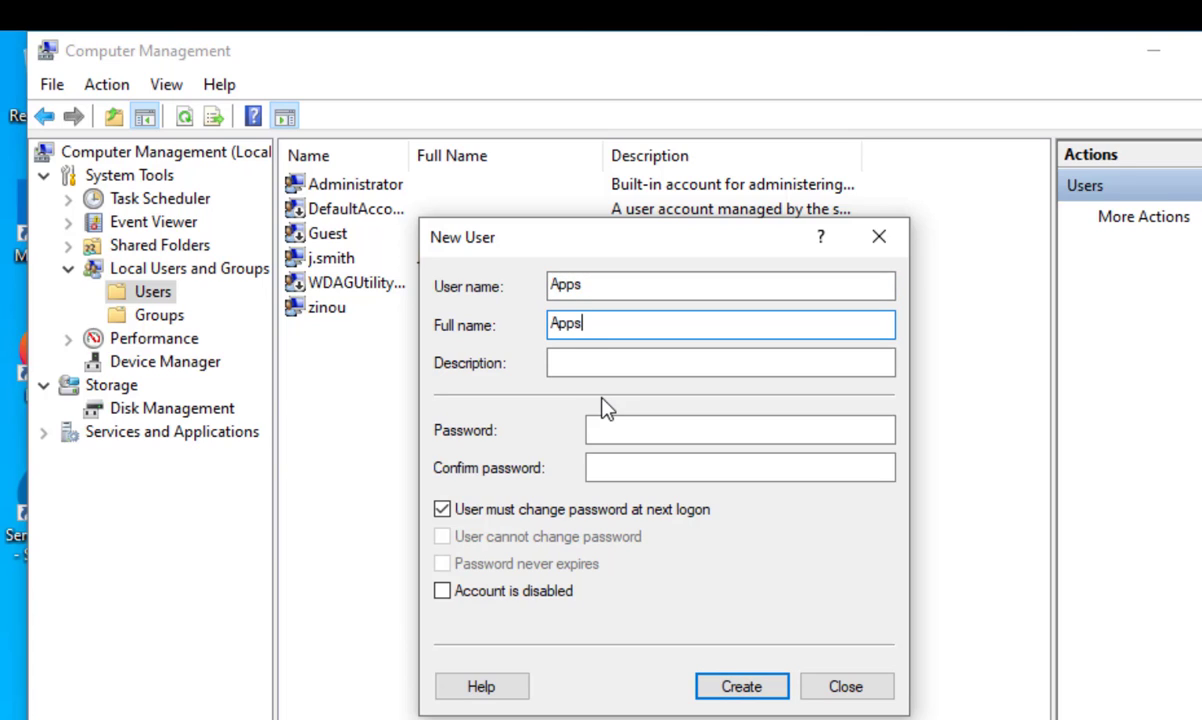
pyautogui.press('Tab')
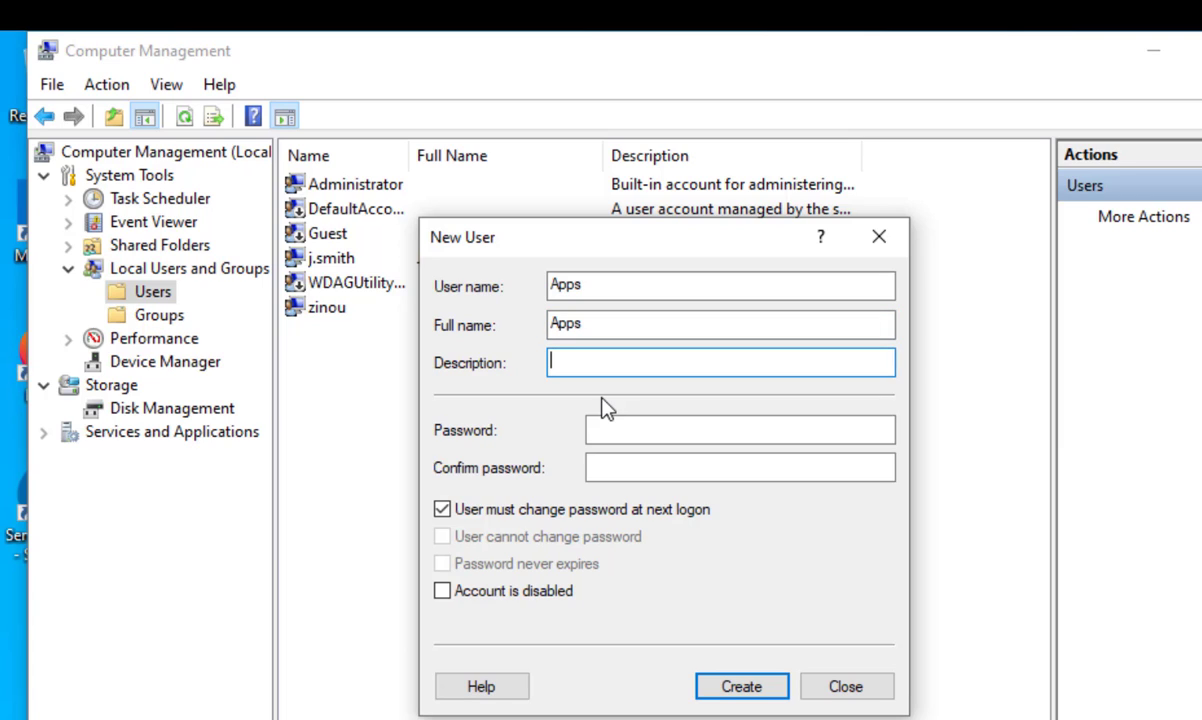
pyautogui.write('Account to run my apps as administrator')
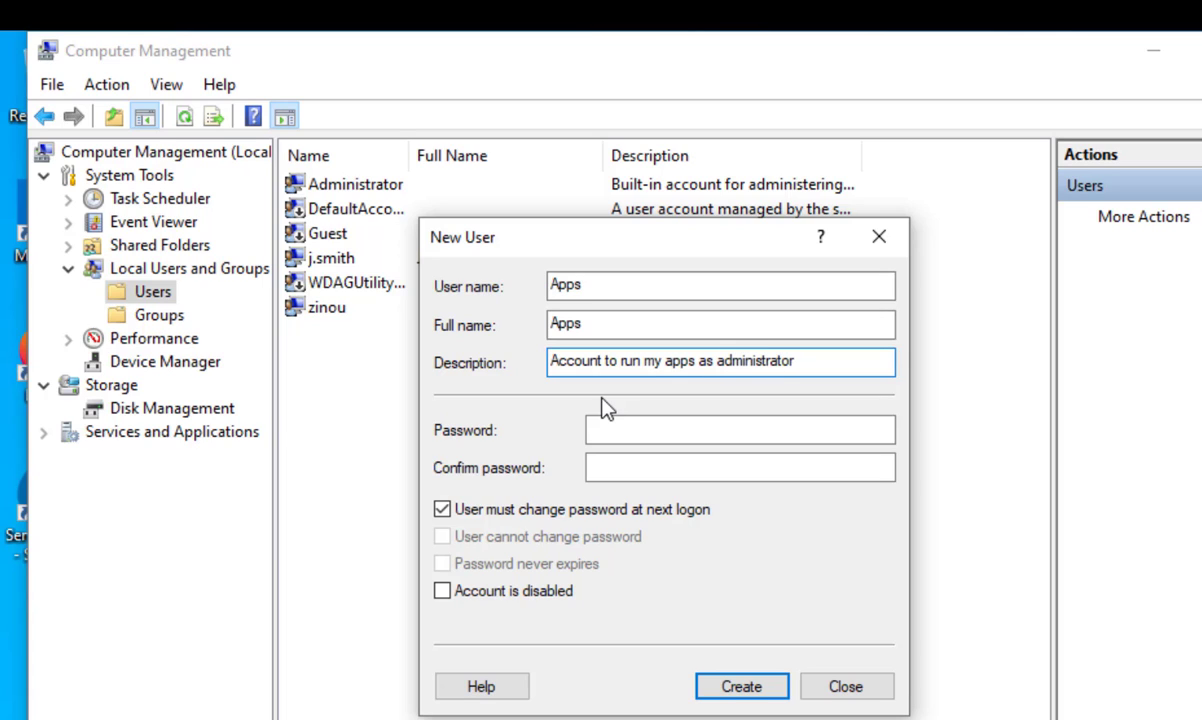
pyautogui.click(652, 430)
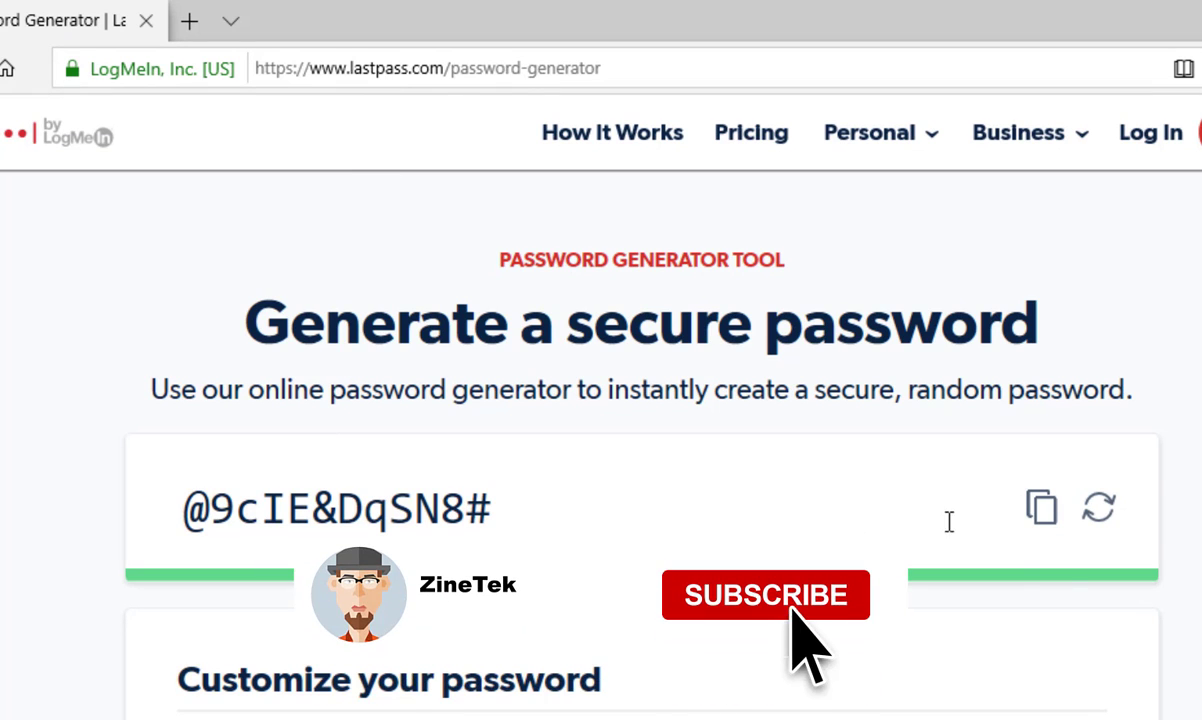
# Step: Regenerate a random password in LastPass several times and copy the final one
pyautogui.click(1100, 510)
pyautogui.click(1106, 515)
pyautogui.click(1106, 515)
pyautogui.click(1108, 518)
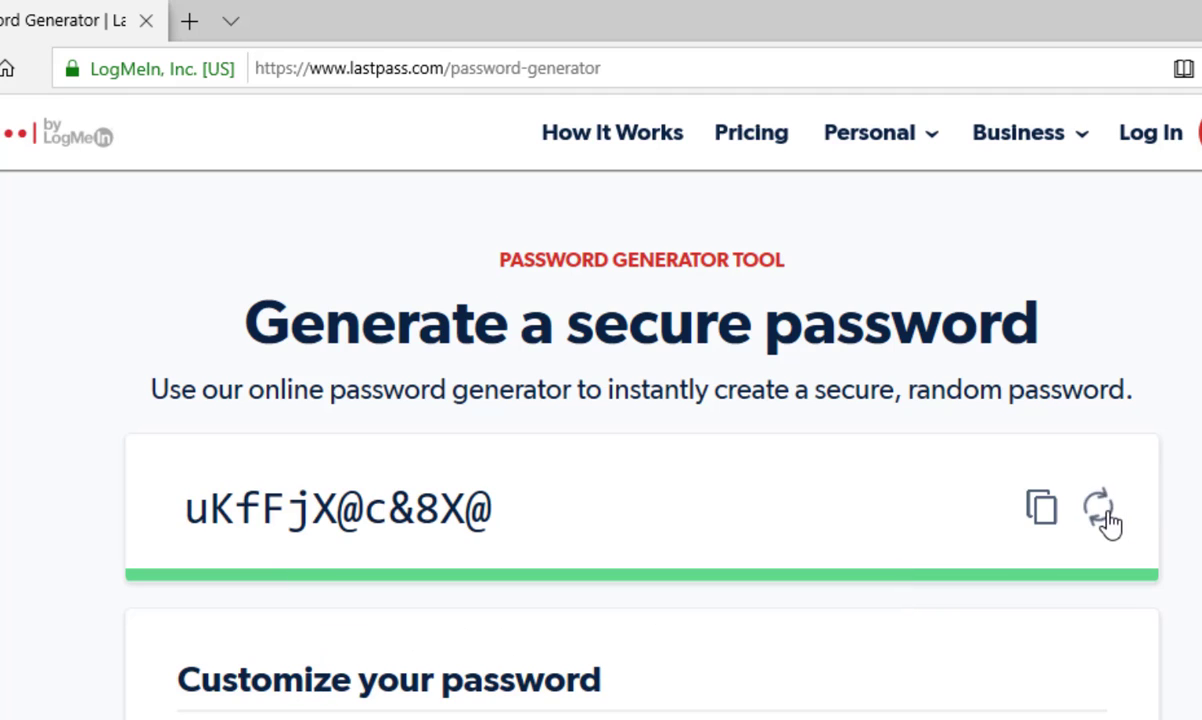
pyautogui.click(1039, 512)
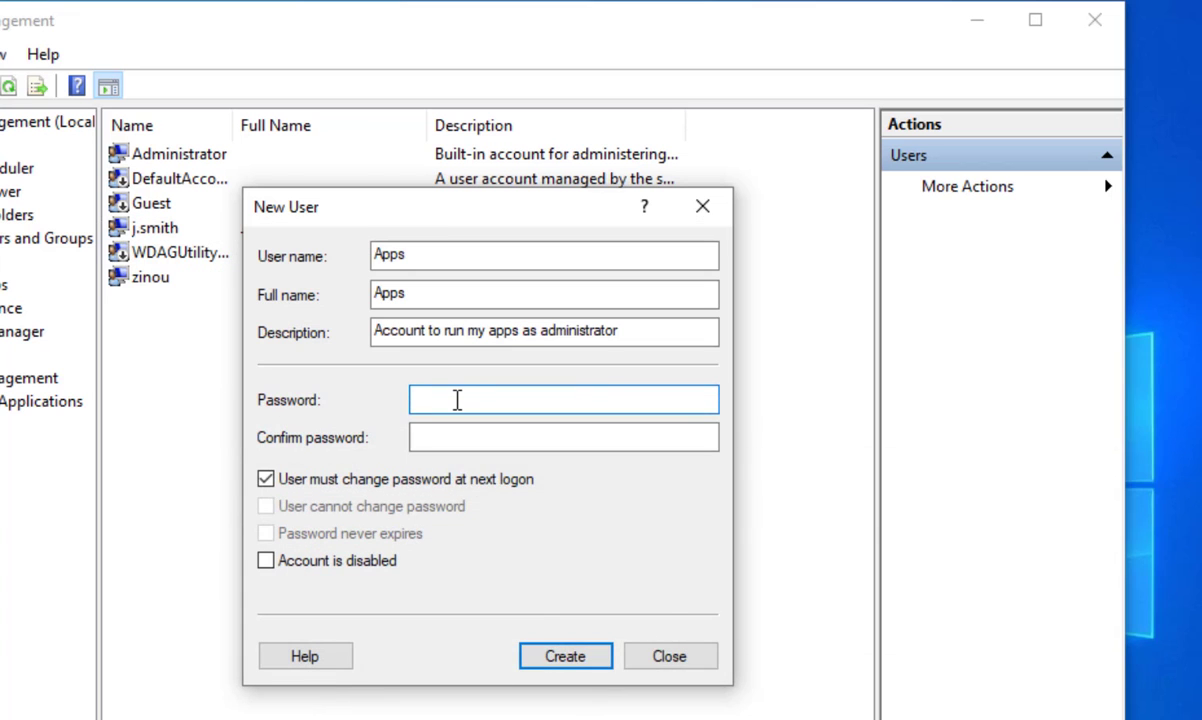
# Step: Paste the copied password into both the Password and Confirm password fields
pyautogui.rightClick(456, 397)
pyautogui.click(537, 523)
pyautogui.rightClick(461, 437)
pyautogui.click(600, 550)
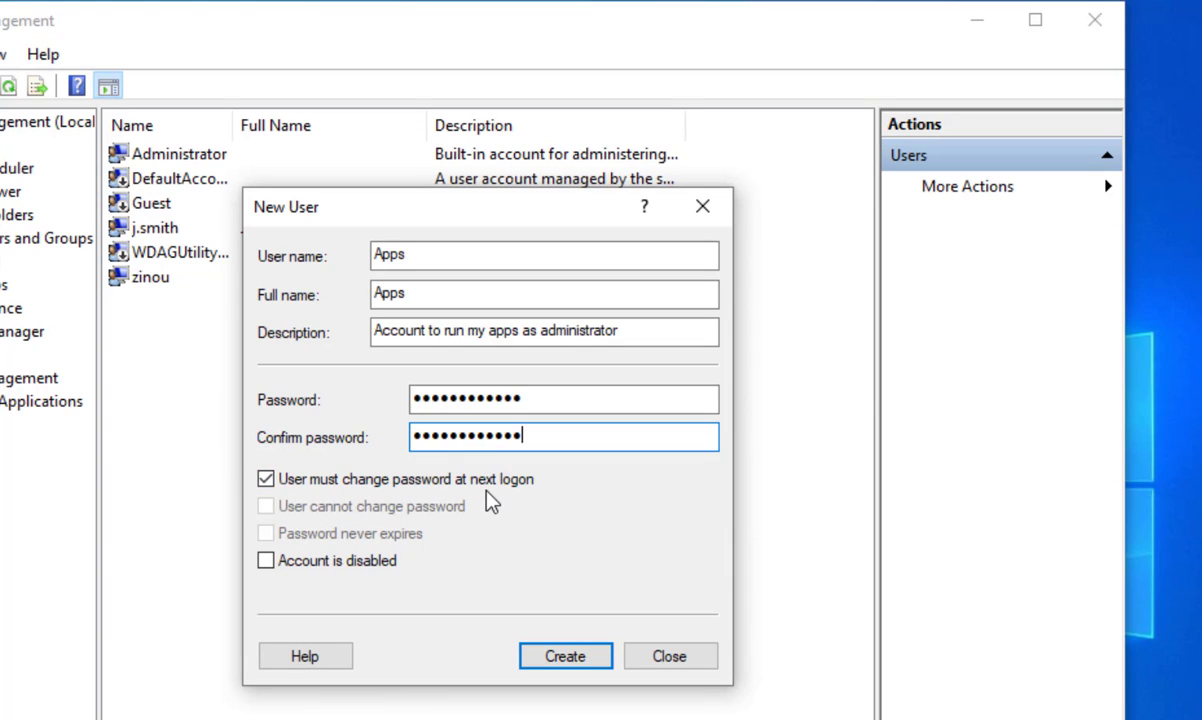
# Step: Untick 'must change password at next logon', tick 'cannot change password' and 'never expires', then create Apps
pyautogui.click(266, 479)
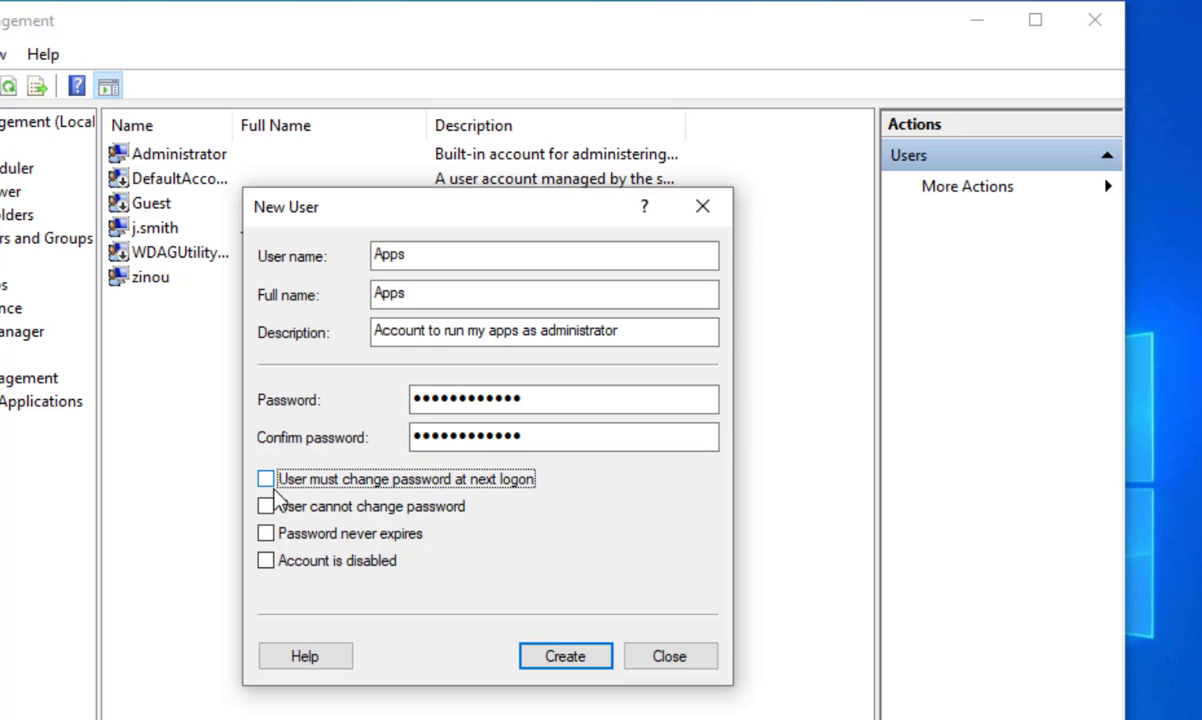
pyautogui.click(267, 507)
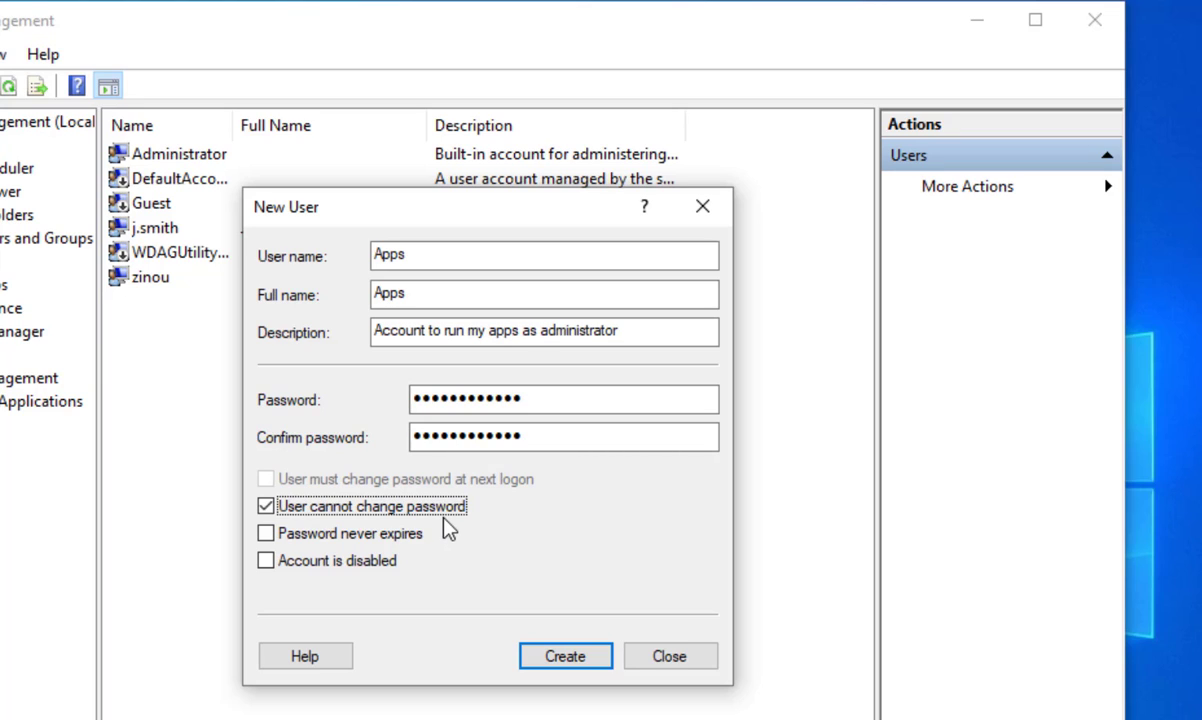
pyautogui.click(266, 535)
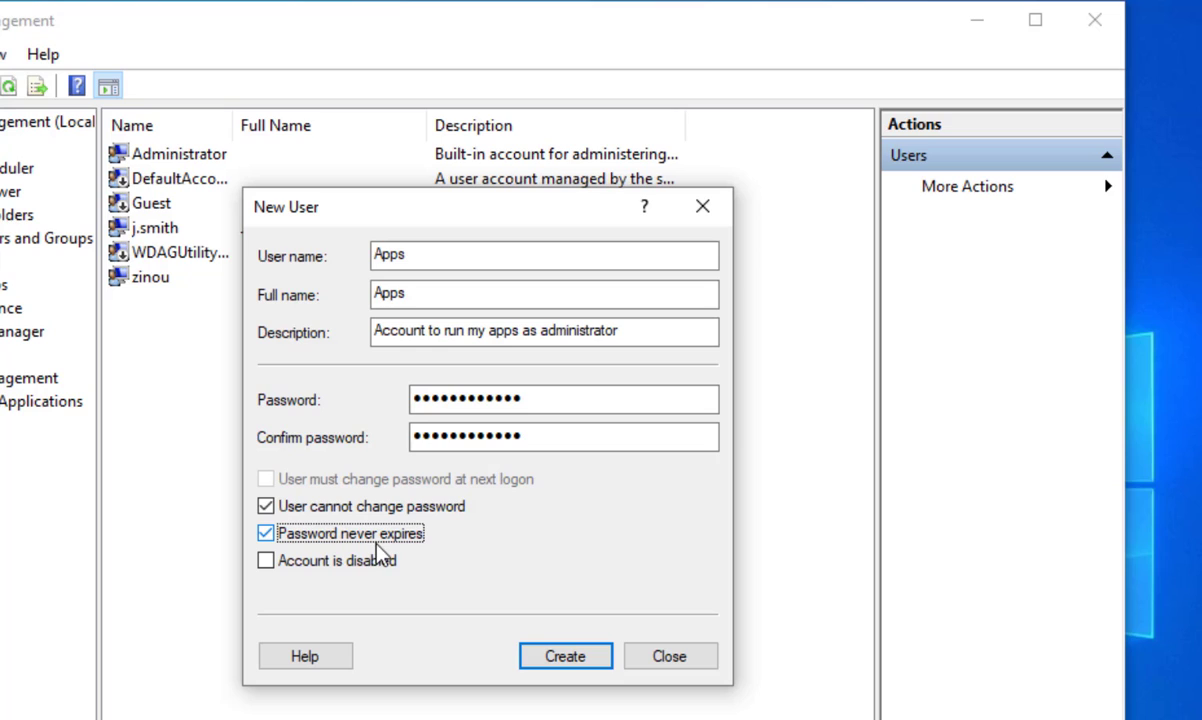
pyautogui.click(608, 660)
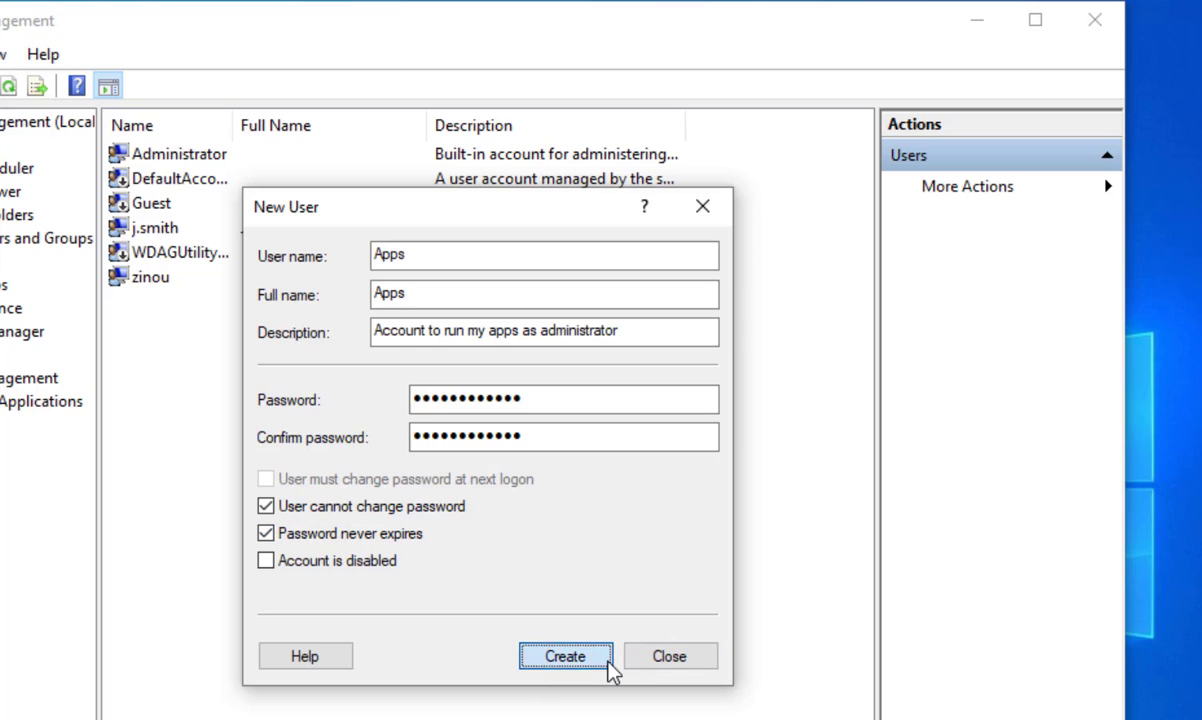
# Step: Close the New User form and open the Apps account's Properties
pyautogui.click(677, 660)
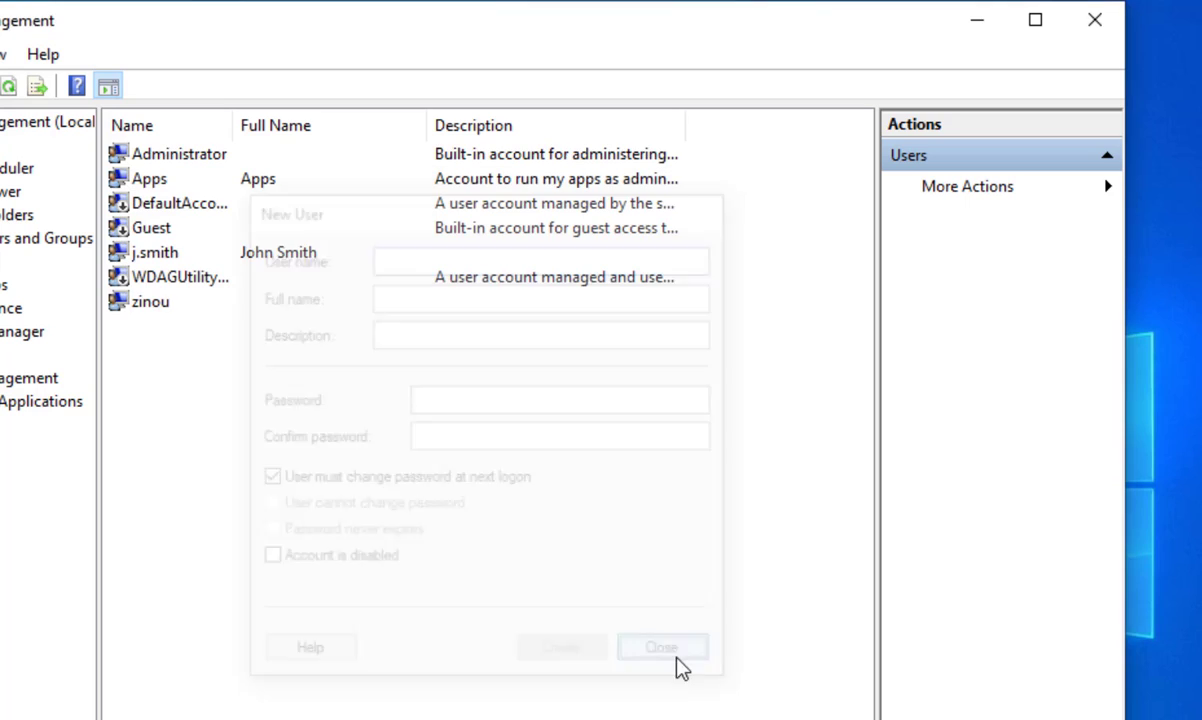
pyautogui.click(140, 178)
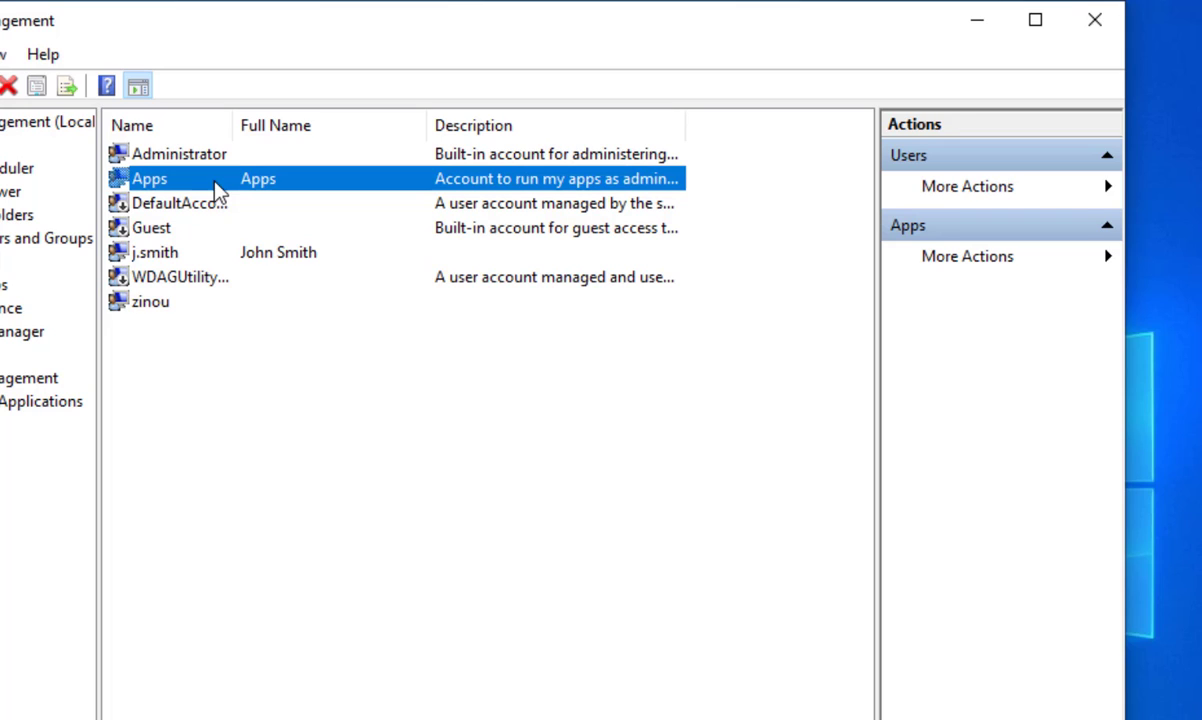
pyautogui.rightClick(214, 182)
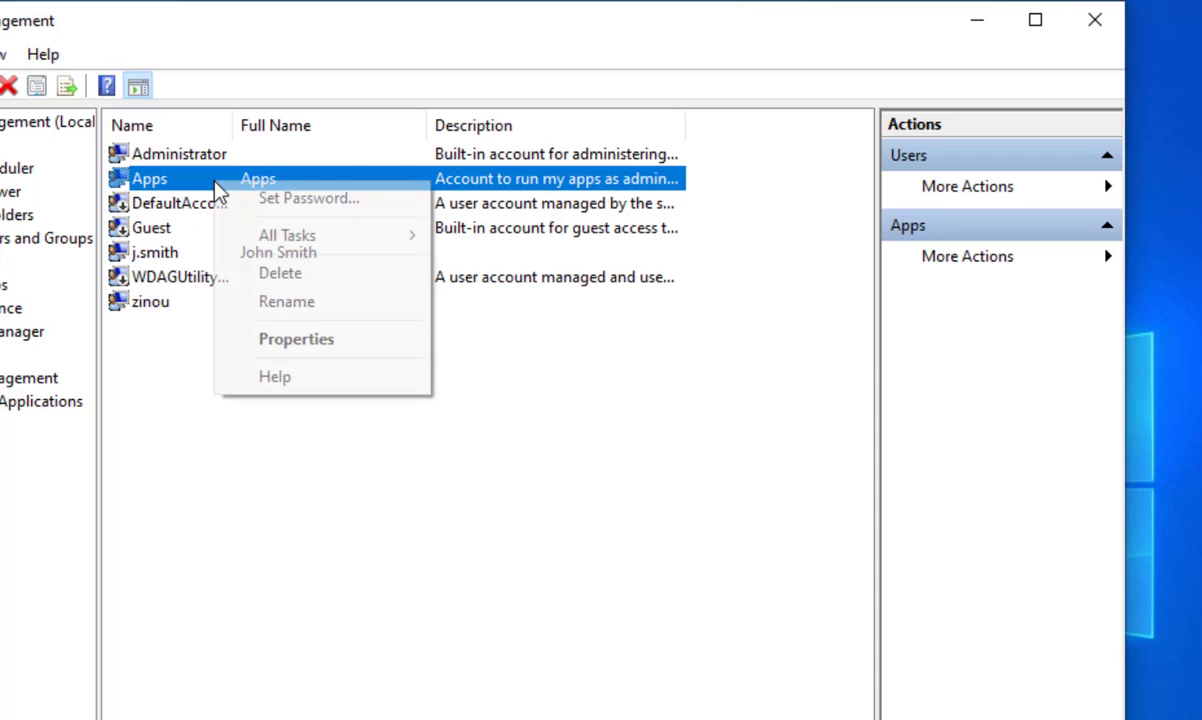
pyautogui.click(348, 342)
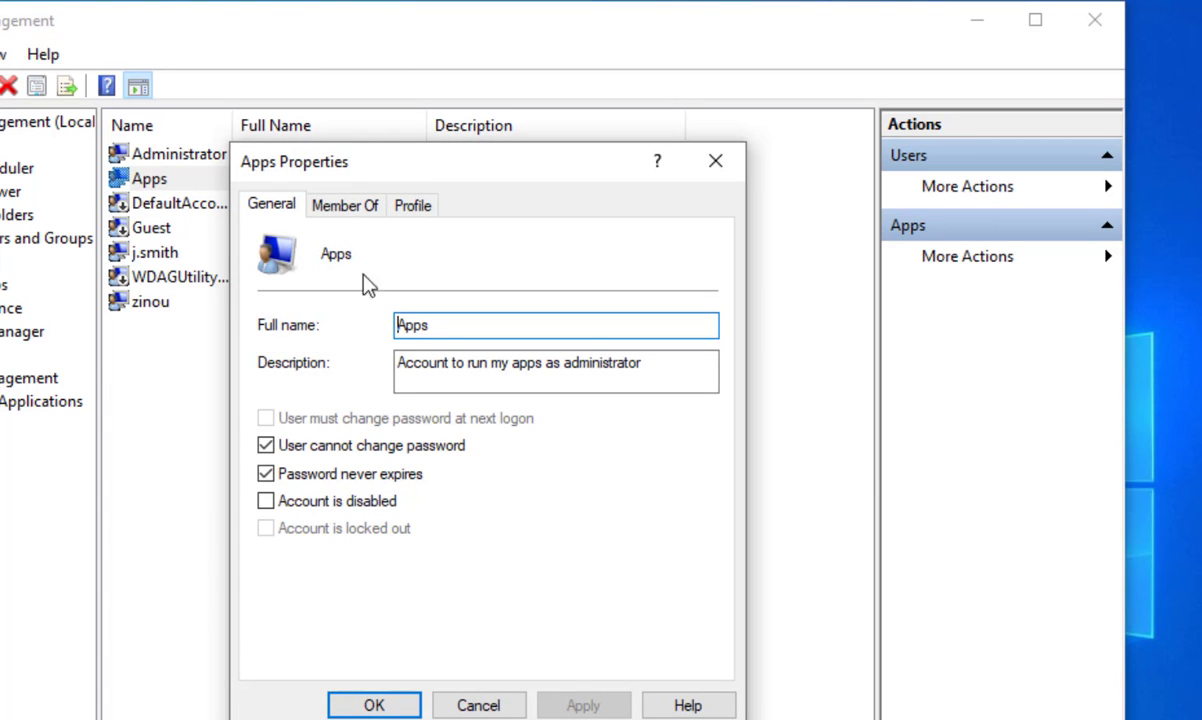
# Step: Add Apps to the Administrators group on the Member Of tab and save
pyautogui.click(372, 214)
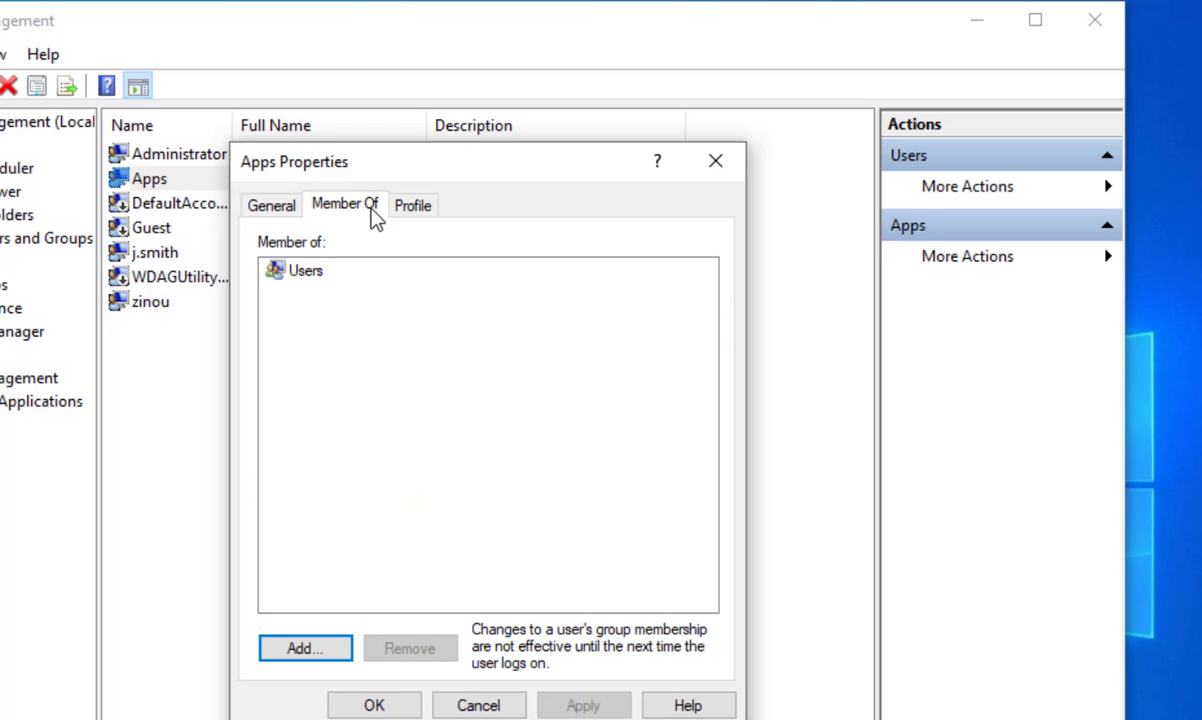
pyautogui.click(325, 652)
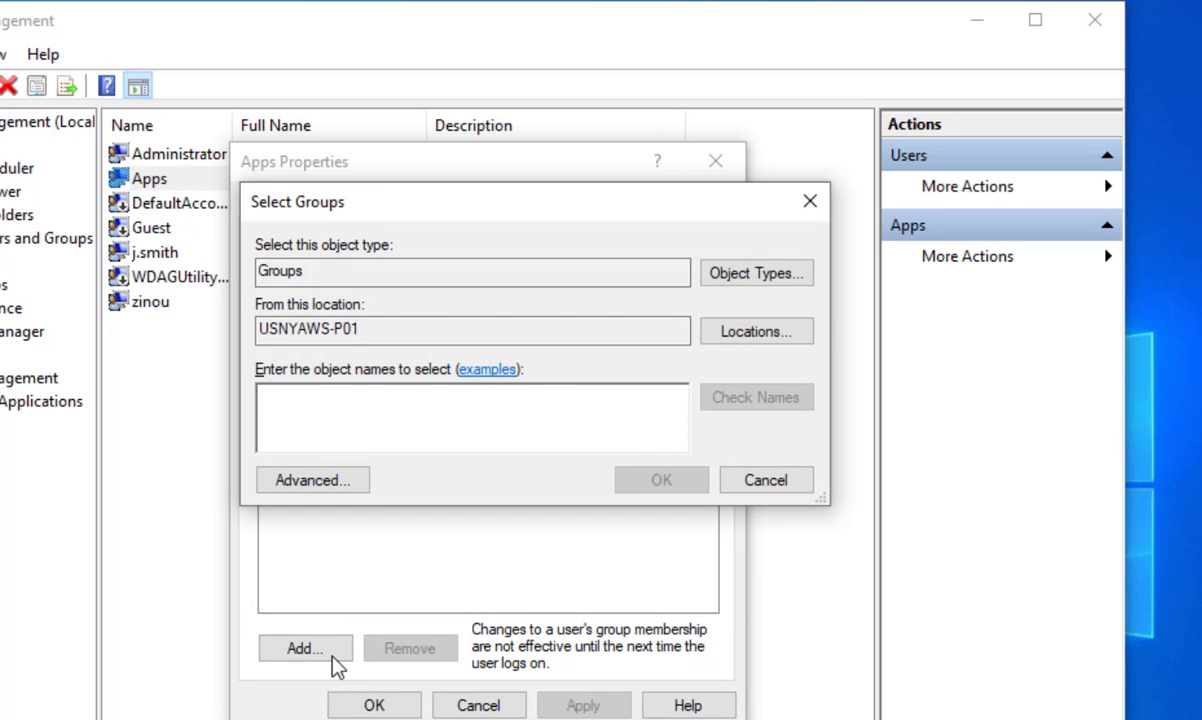
pyautogui.write('administrators')
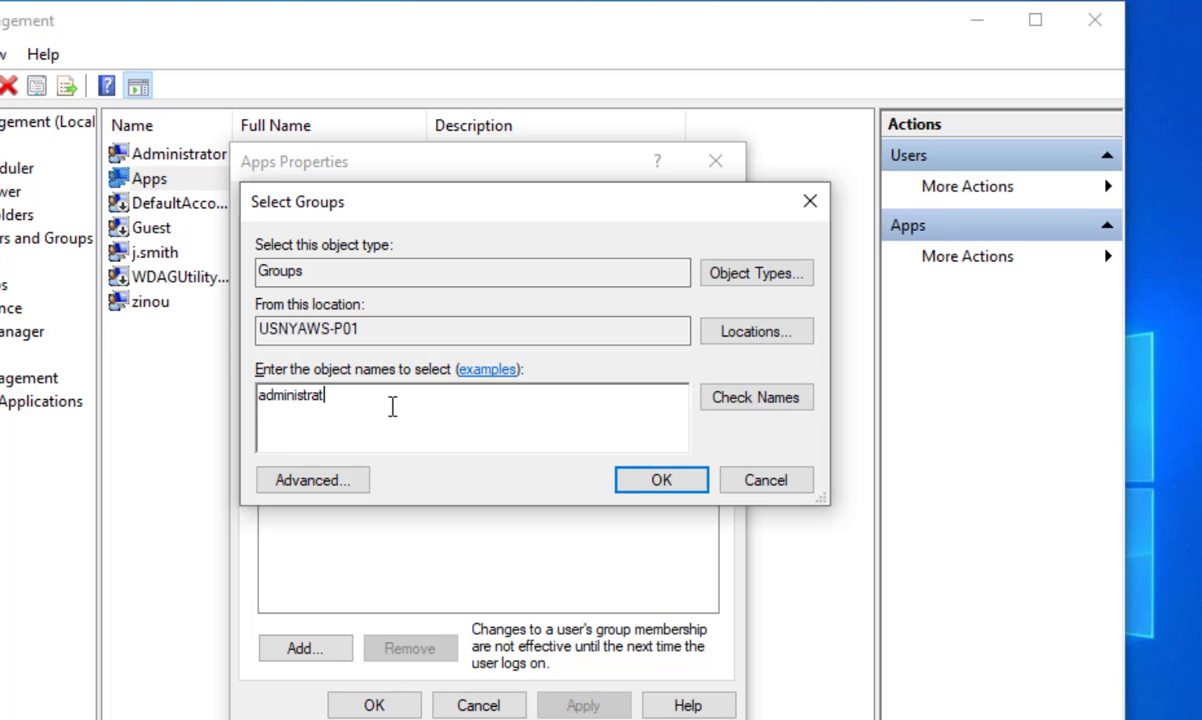
pyautogui.click(778, 413)
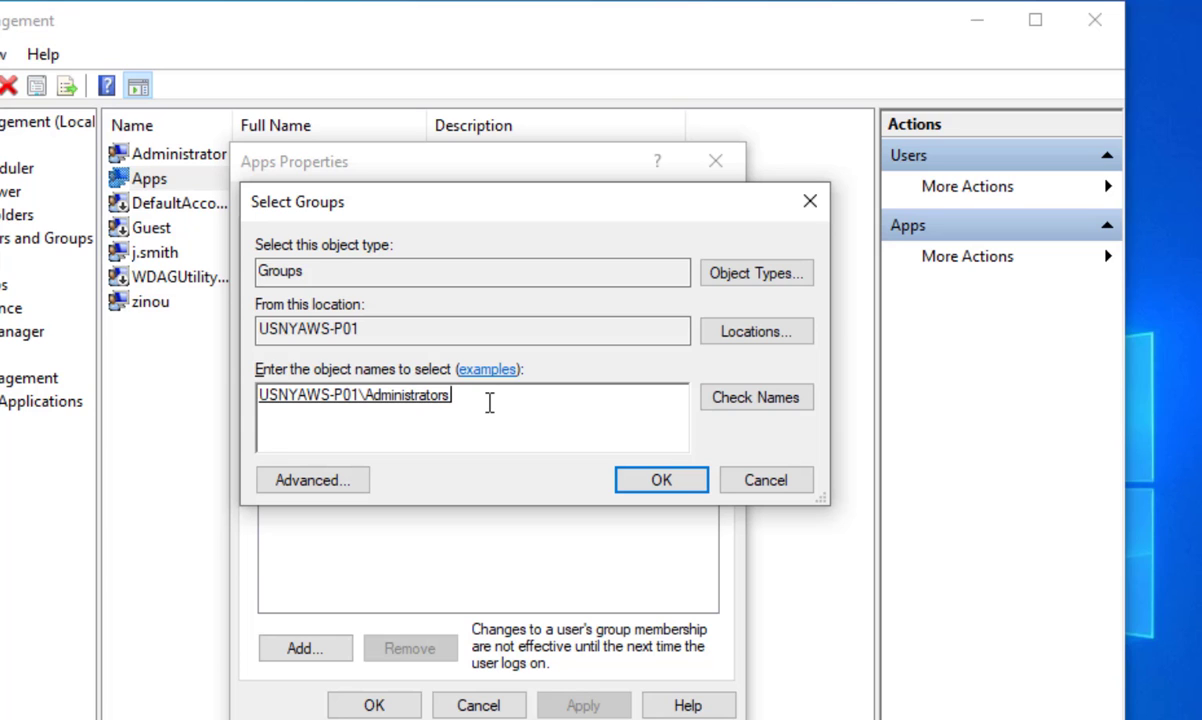
pyautogui.click(662, 479)
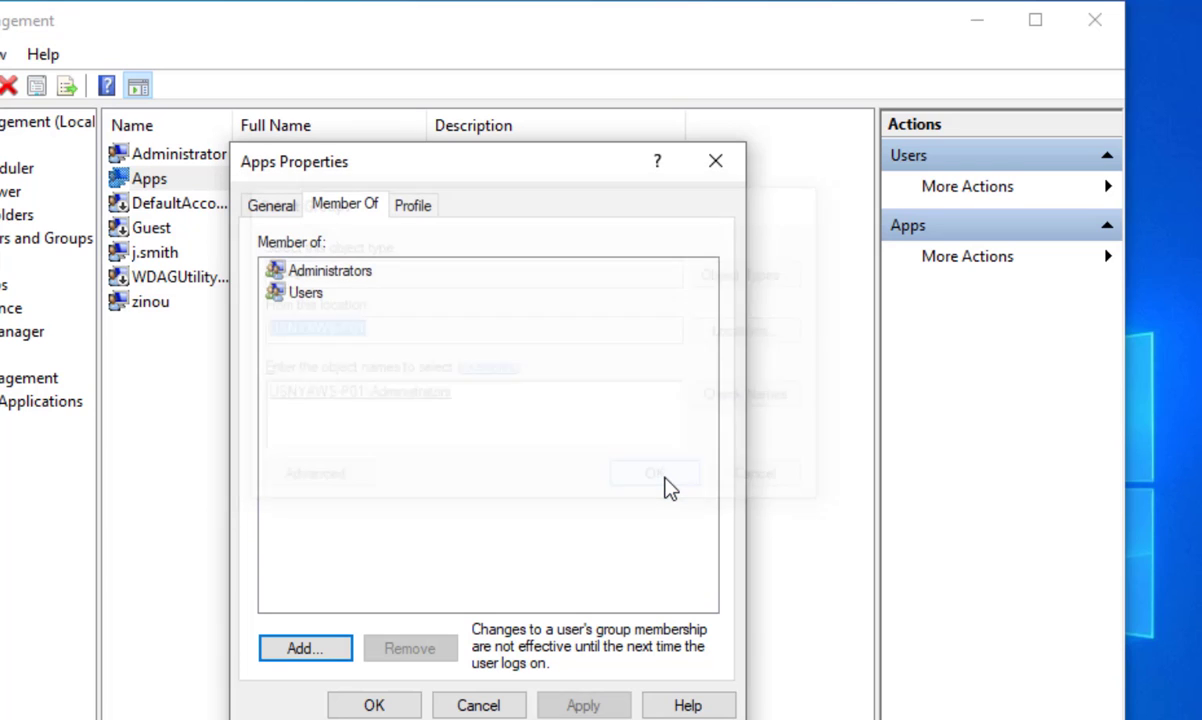
pyautogui.click(374, 705)
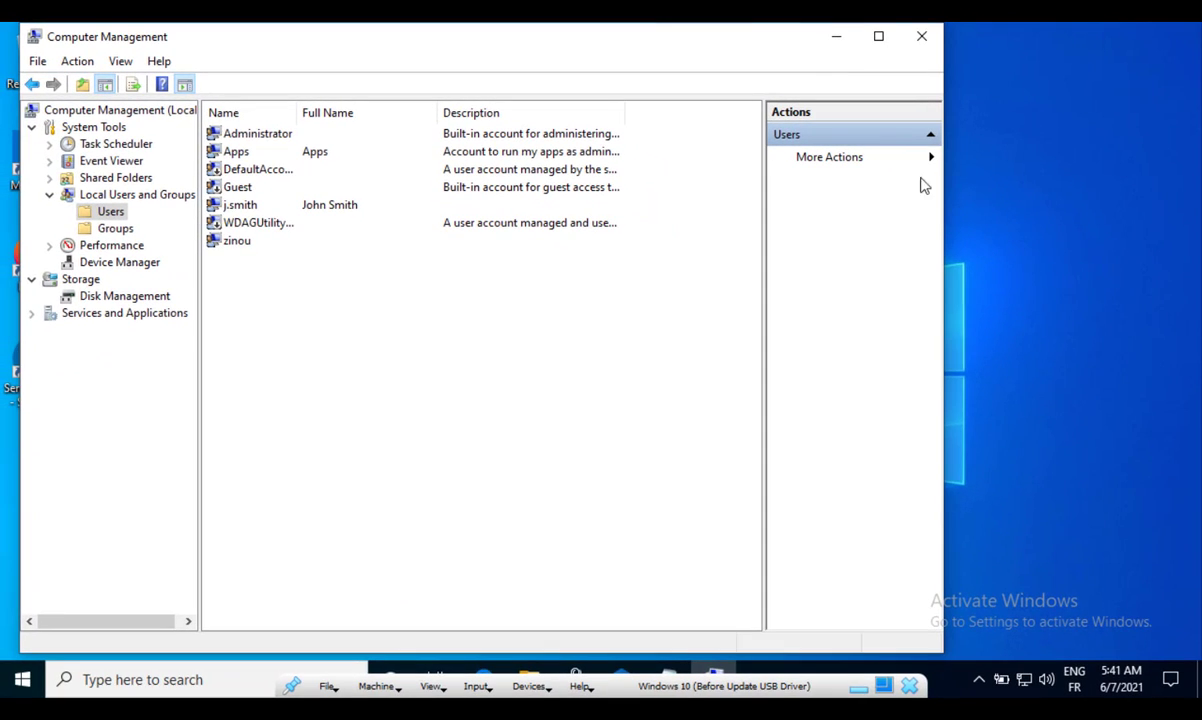
# Step: Minimize Computer Management to reach the desktop and the Savecred notes
pyautogui.click(834, 36)
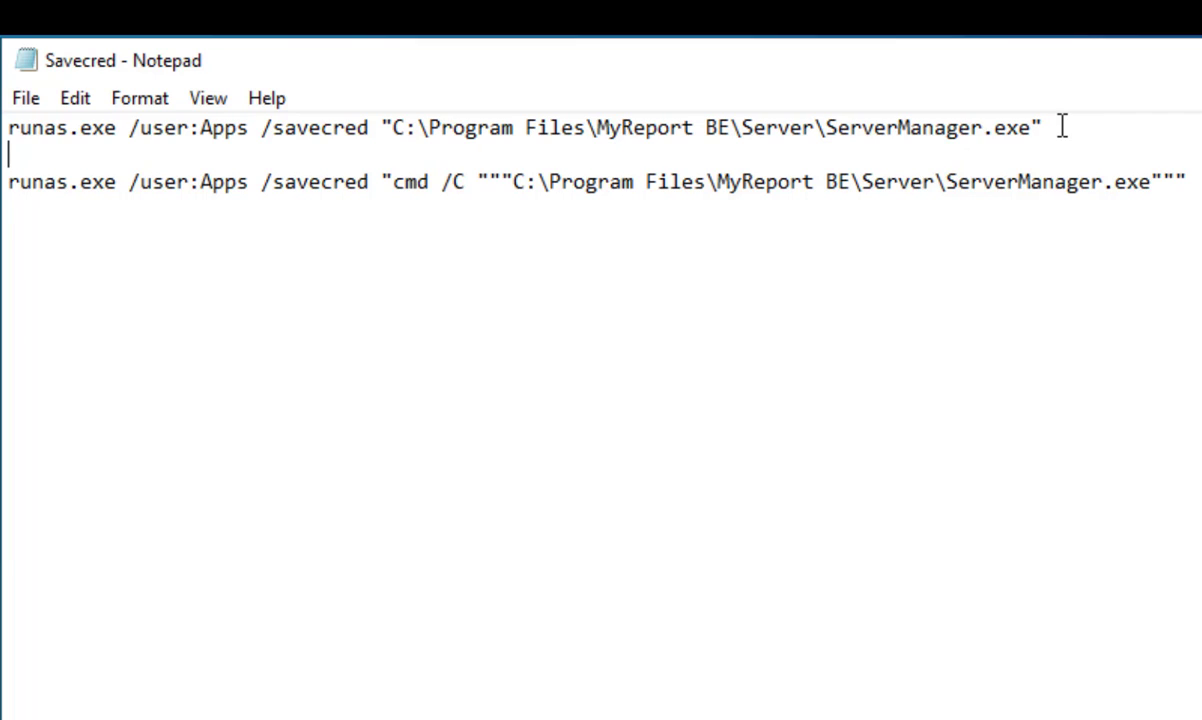
# Step: Copy the first runas /user:Apps /savecred command line from the Savecred notes
pyautogui.moveTo(1042, 127); pyautogui.dragTo(62, 125)
pyautogui.rightClick(72, 127)
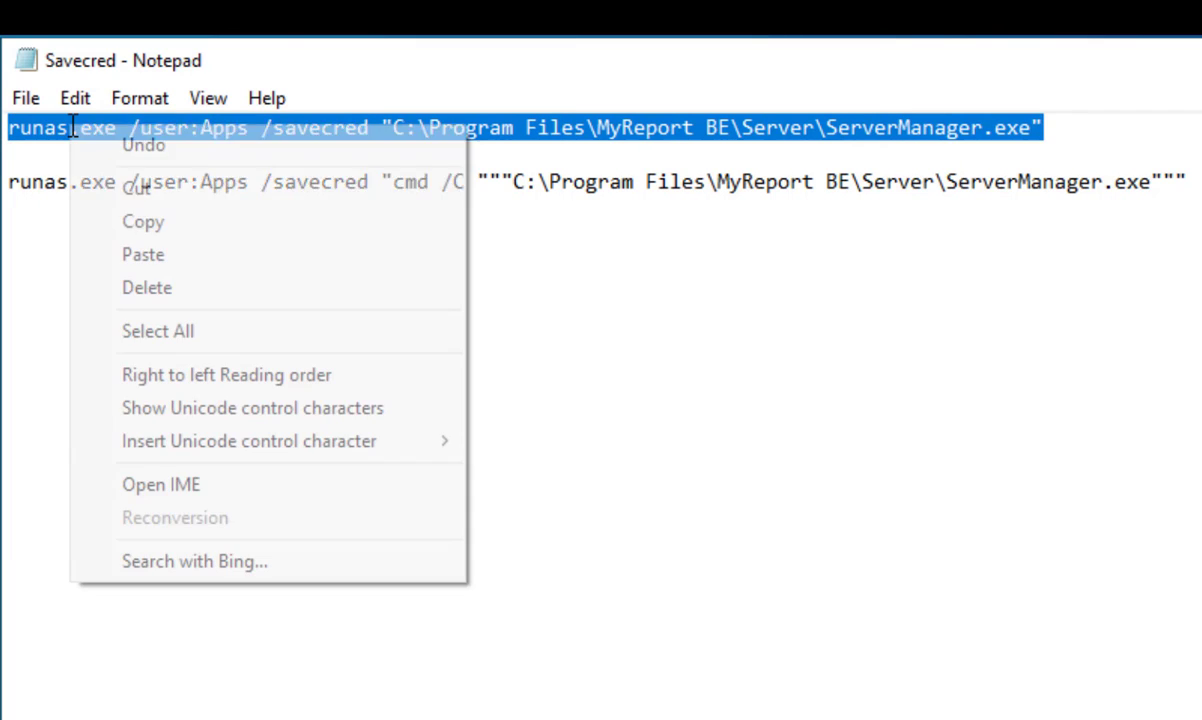
pyautogui.click(145, 231)
# Step: Replace the ServerManager shortcut's Target with the copied runas command and apply it
pyautogui.press('super+d')
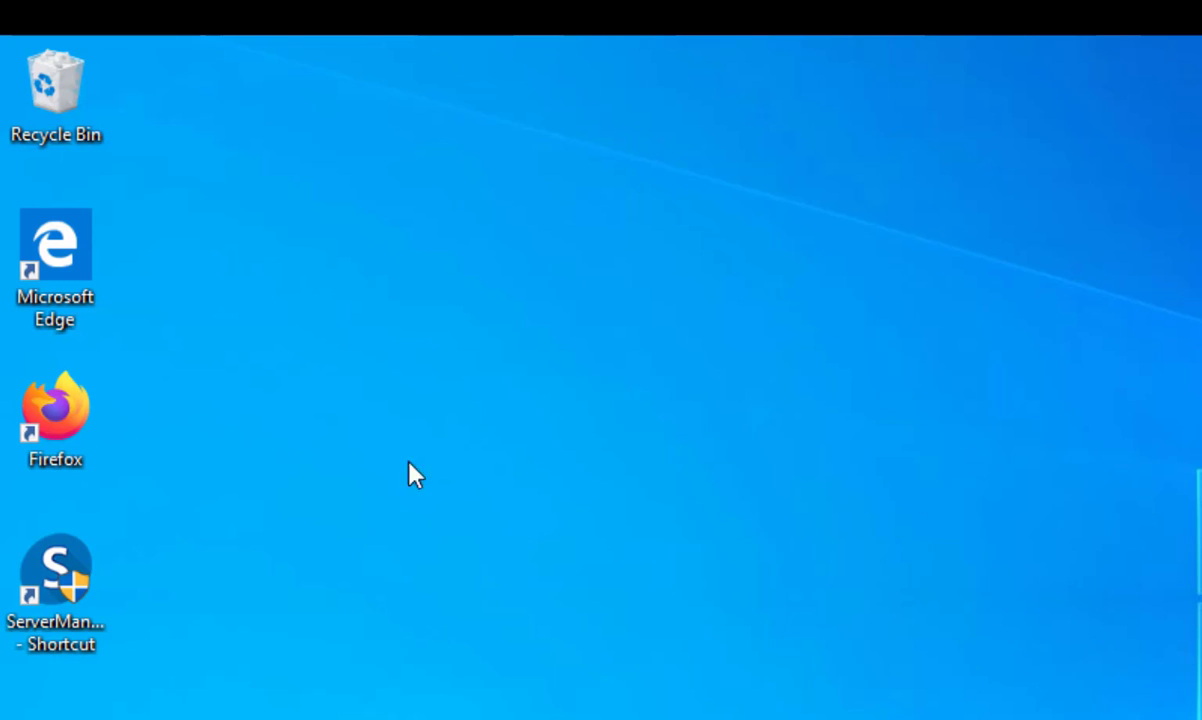
pyautogui.rightClick(77, 560)
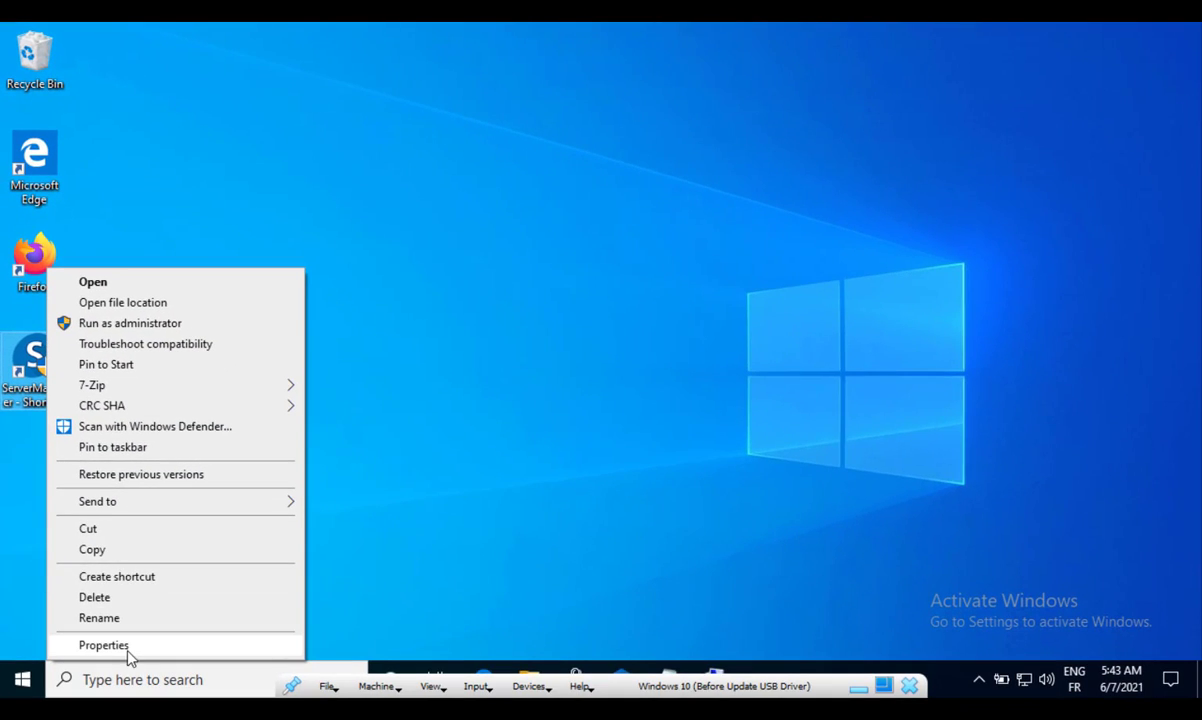
pyautogui.click(125, 651)
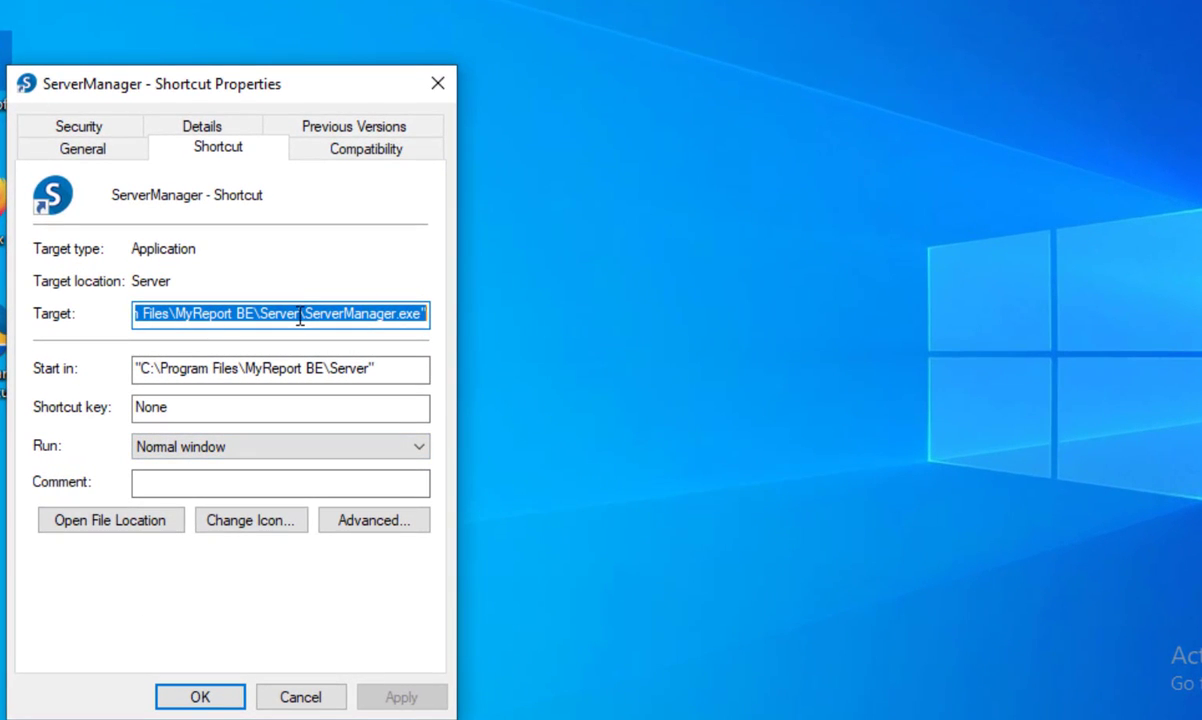
pyautogui.hotkey('ctrl', 'x')
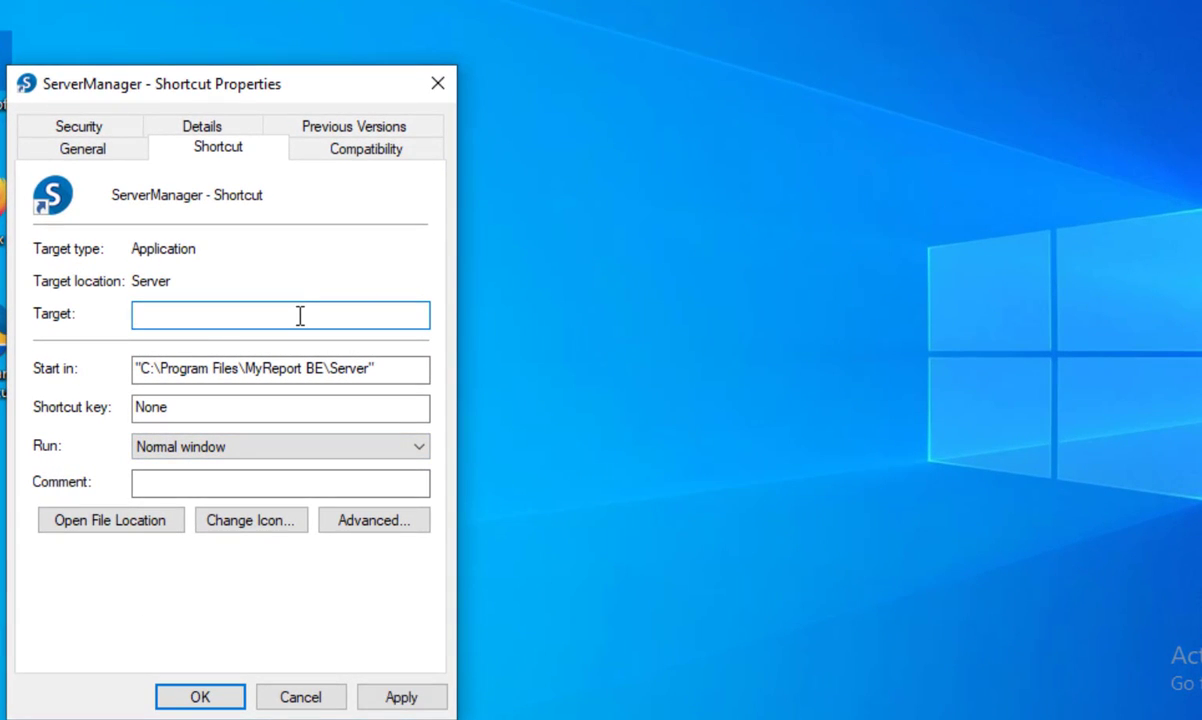
pyautogui.hotkey('ctrl', 'v')
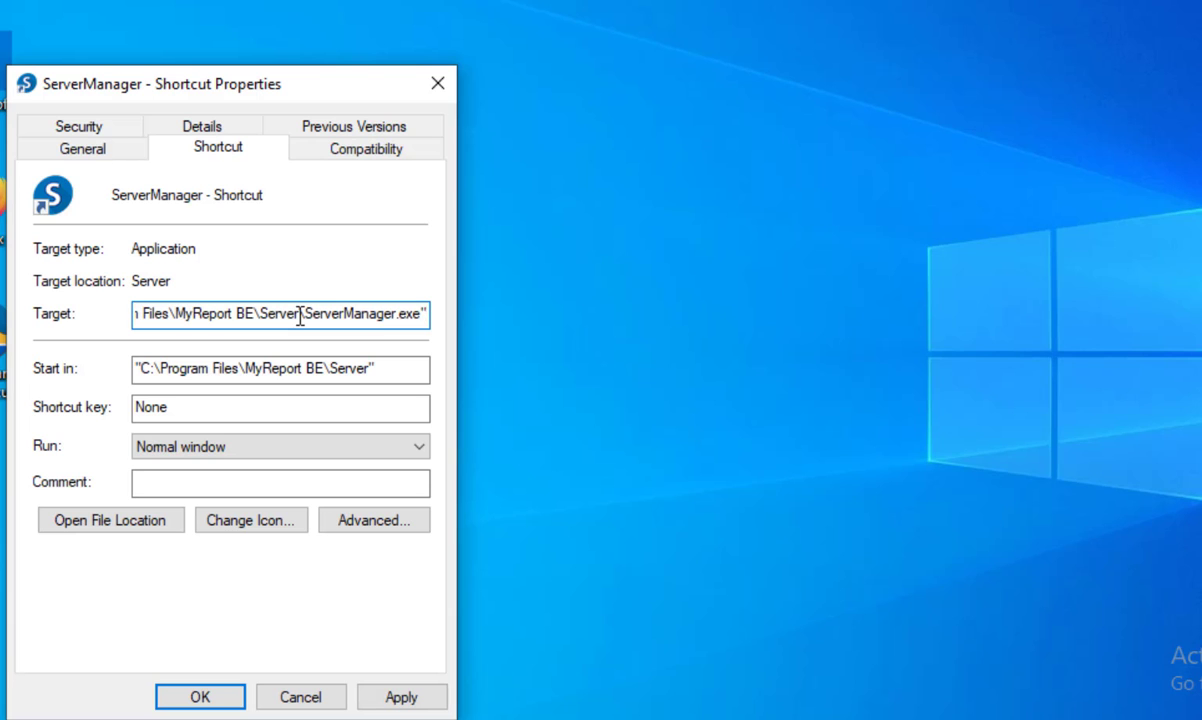
pyautogui.click(413, 700)
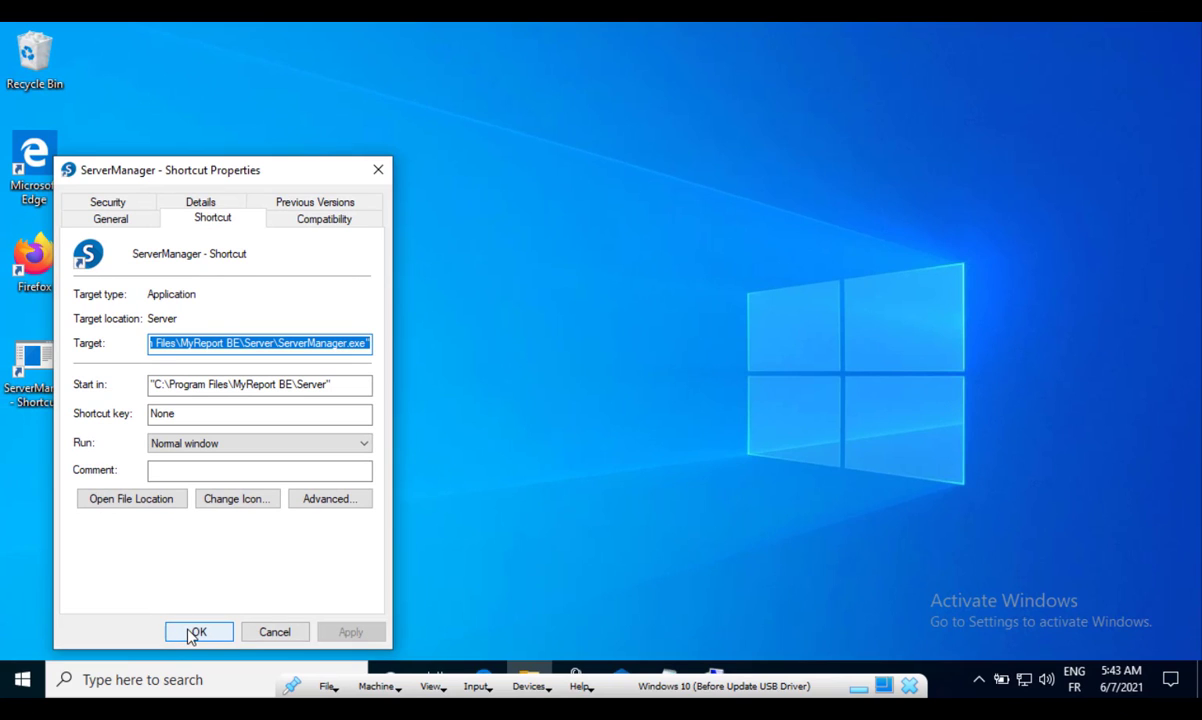
pyautogui.click(192, 634)
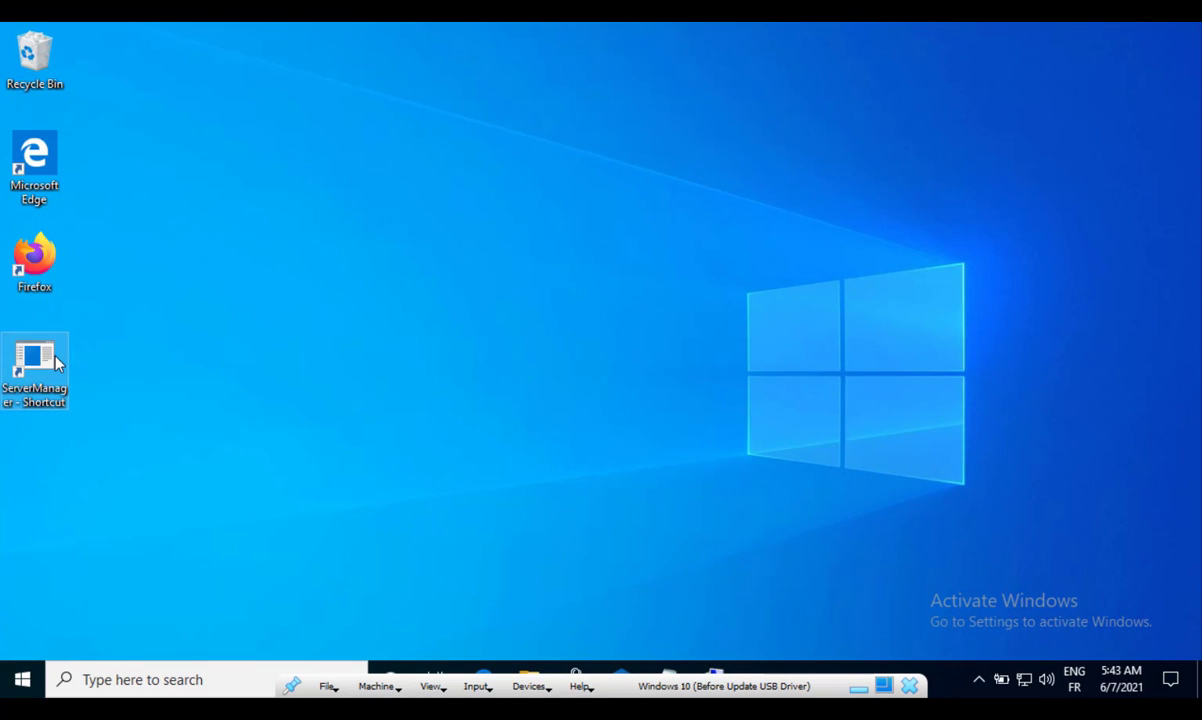
# Step: Run the shortcut, paste the Apps password at the runas prompt, then rerun with saved credentials
pyautogui.doubleClick(57, 362)
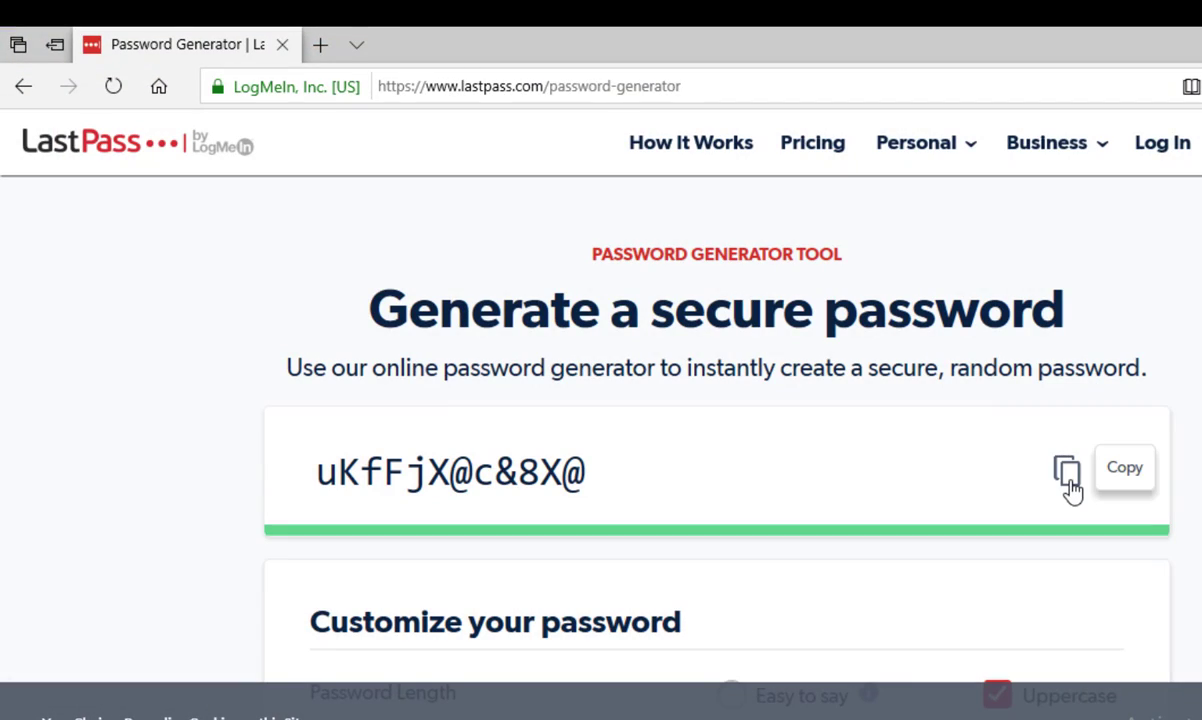
pyautogui.click(1068, 478)
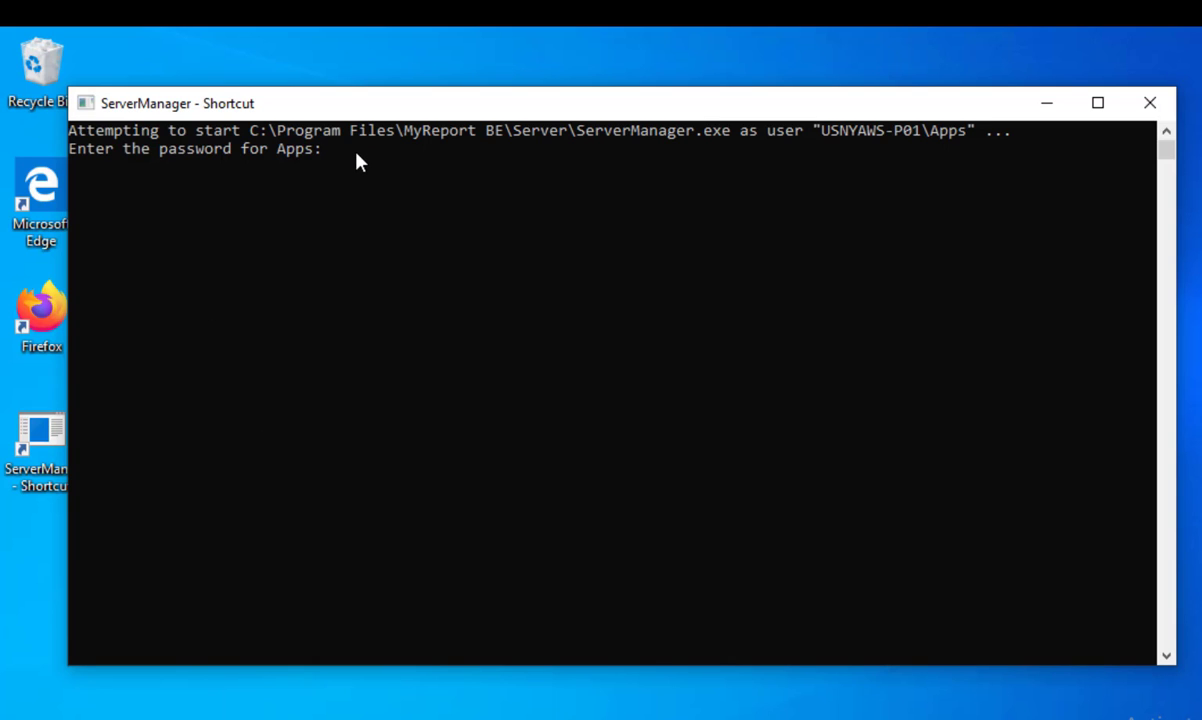
pyautogui.rightClick(357, 155)
pyautogui.press('Return')
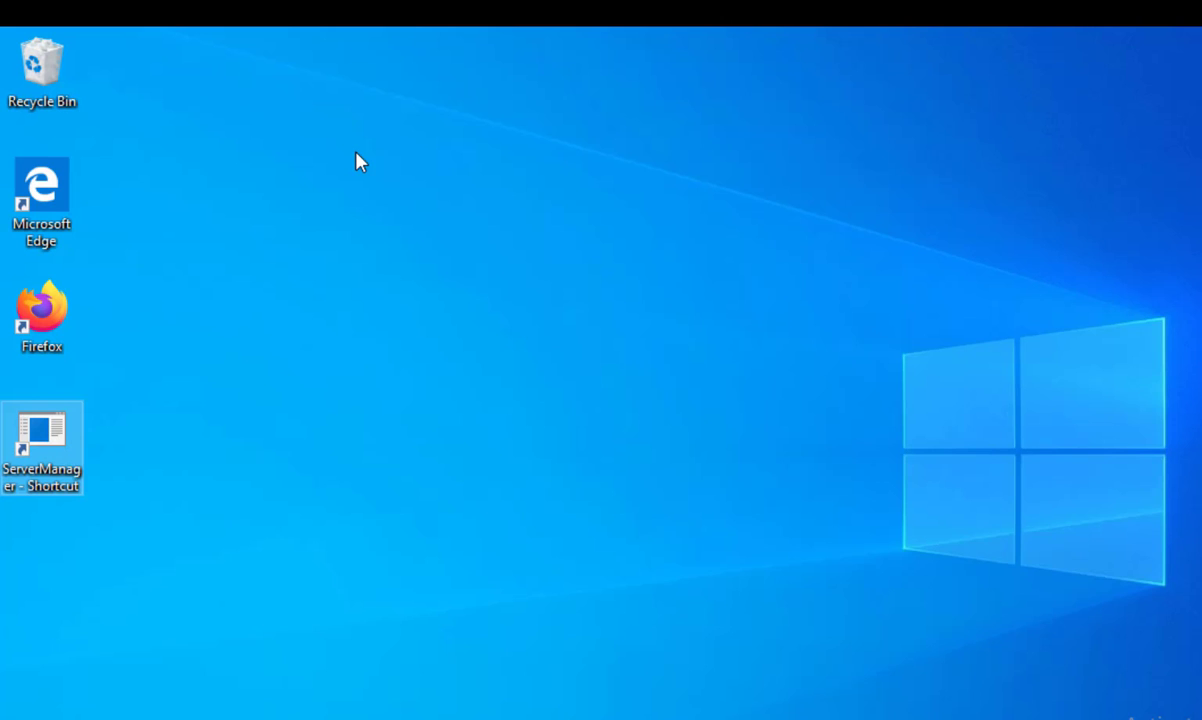
pyautogui.doubleClick(46, 432)
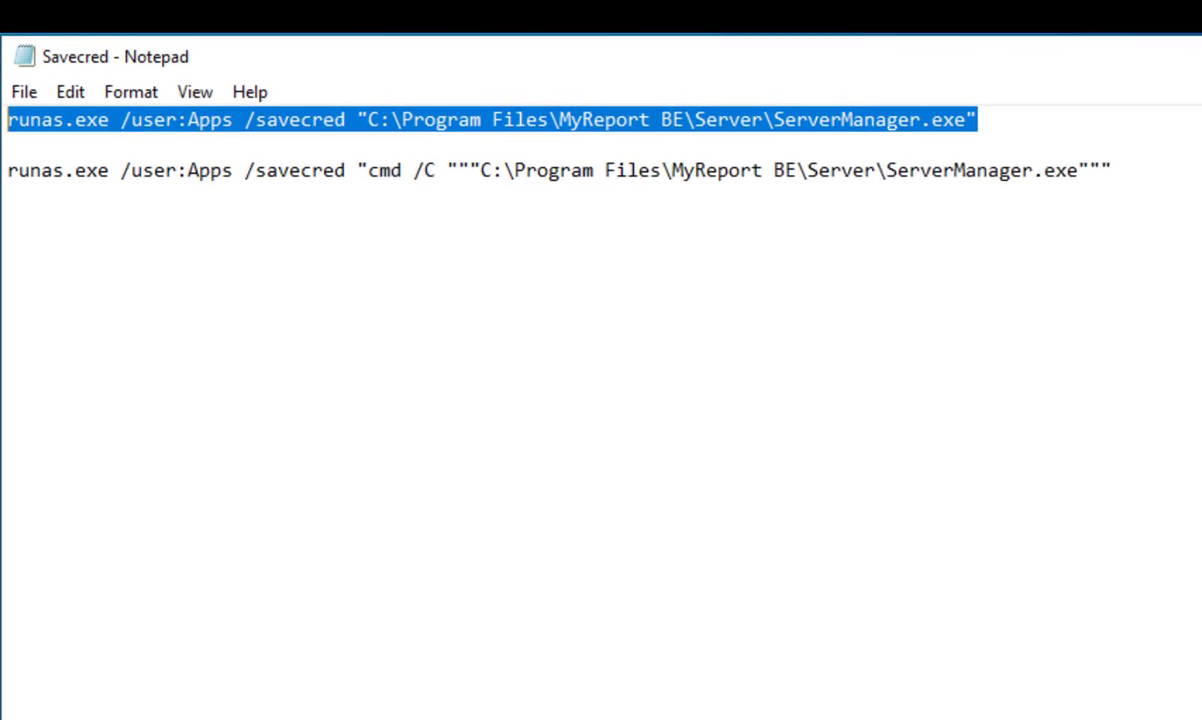
# Step: Copy the second, cmd /C-wrapped runas command line from the Savecred notes
pyautogui.click(368, 170)
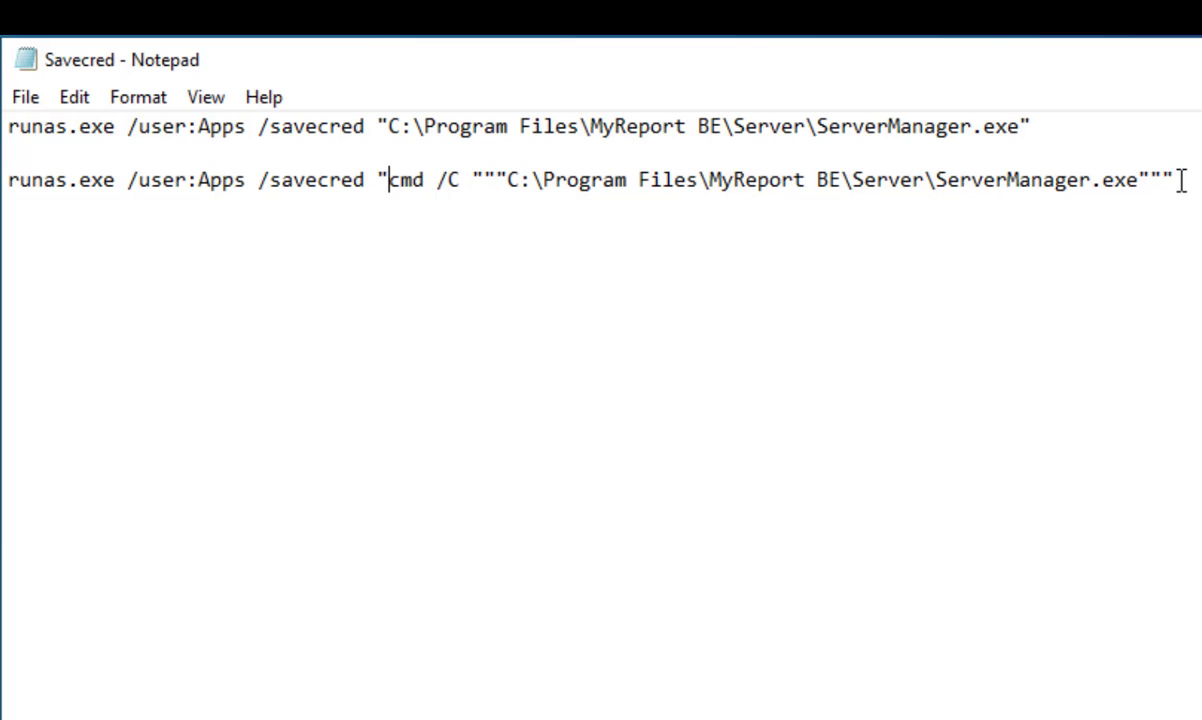
pyautogui.moveTo(1176, 180); pyautogui.dragTo(6, 180)
pyautogui.rightClick(118, 180)
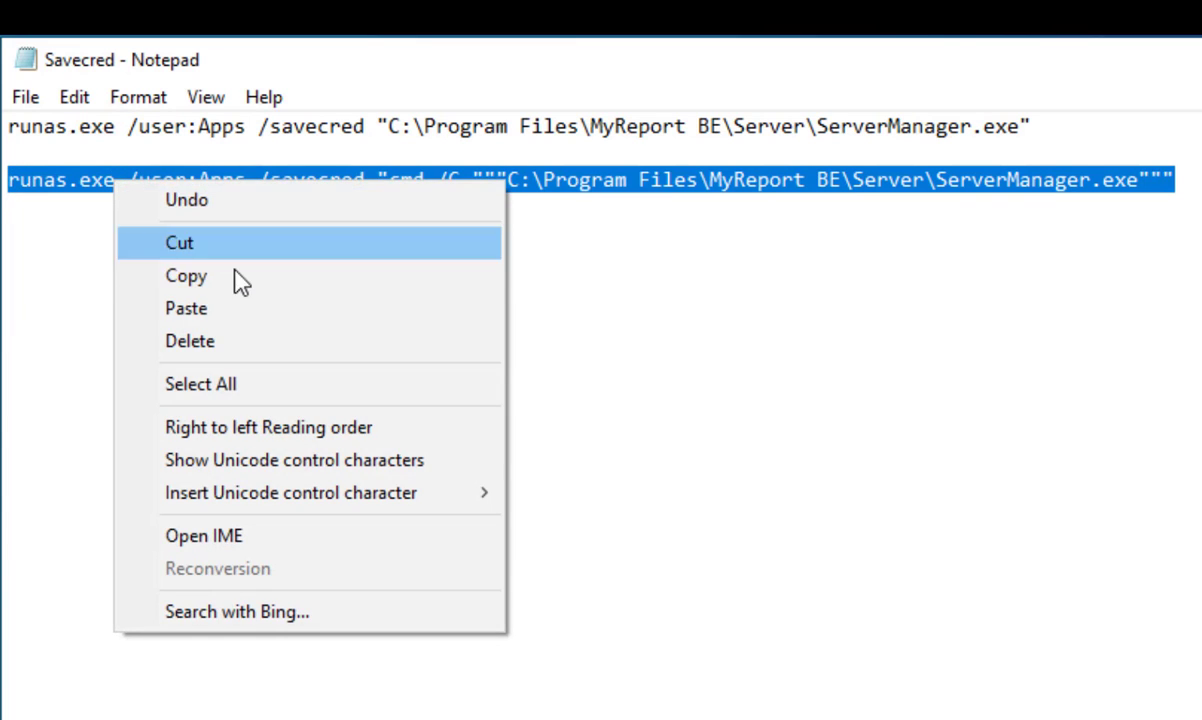
pyautogui.click(236, 276)
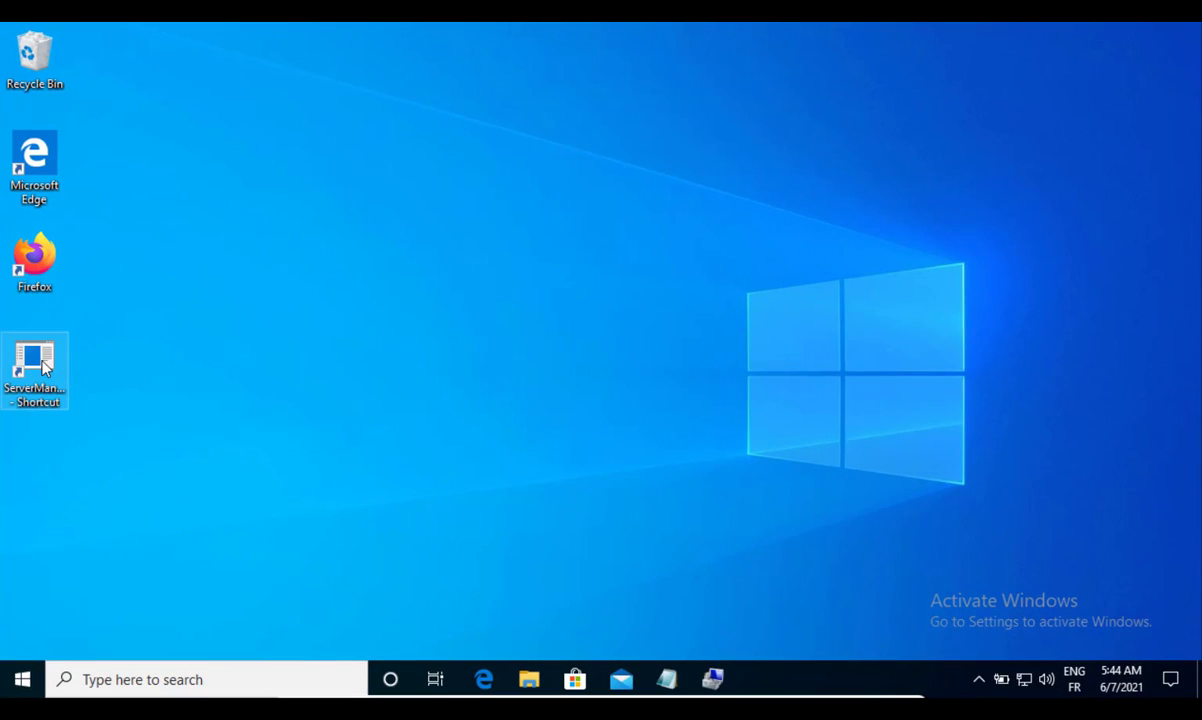
# Step: Set the ServerManager shortcut's Target to the cmd /C runas command and apply it
pyautogui.rightClick(44, 347)
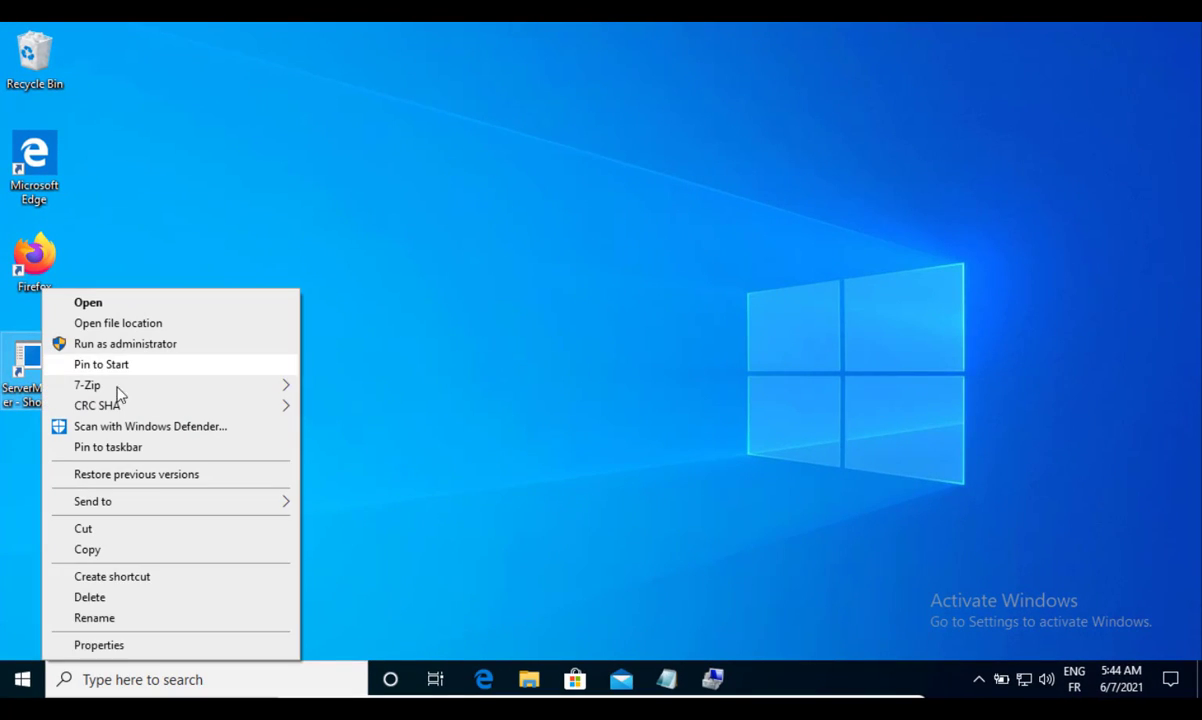
pyautogui.click(100, 645)
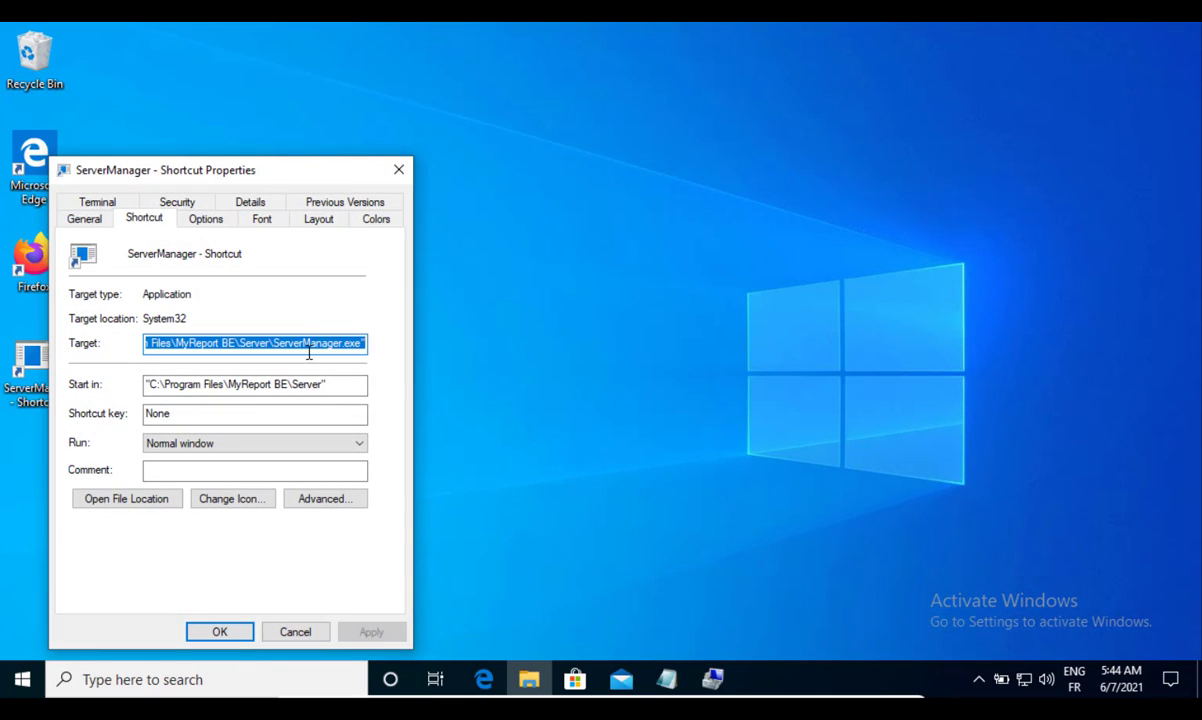
pyautogui.press('End')
pyautogui.write('"""')
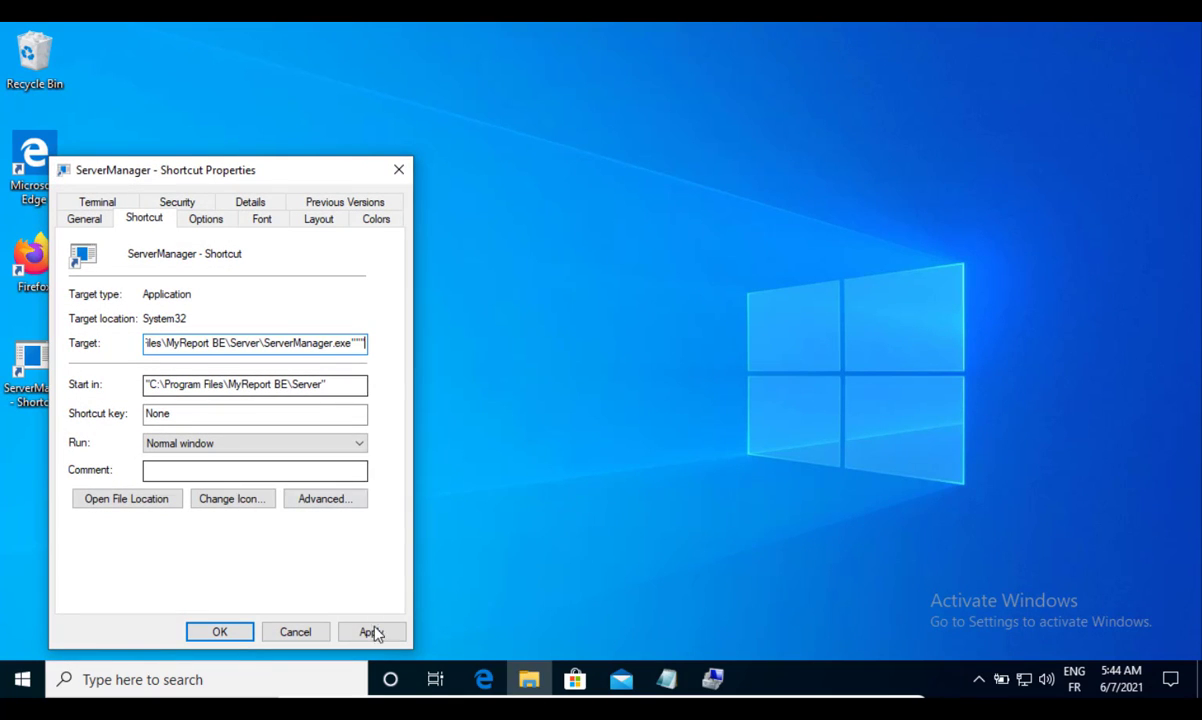
pyautogui.click(378, 638)
pyautogui.click(216, 634)
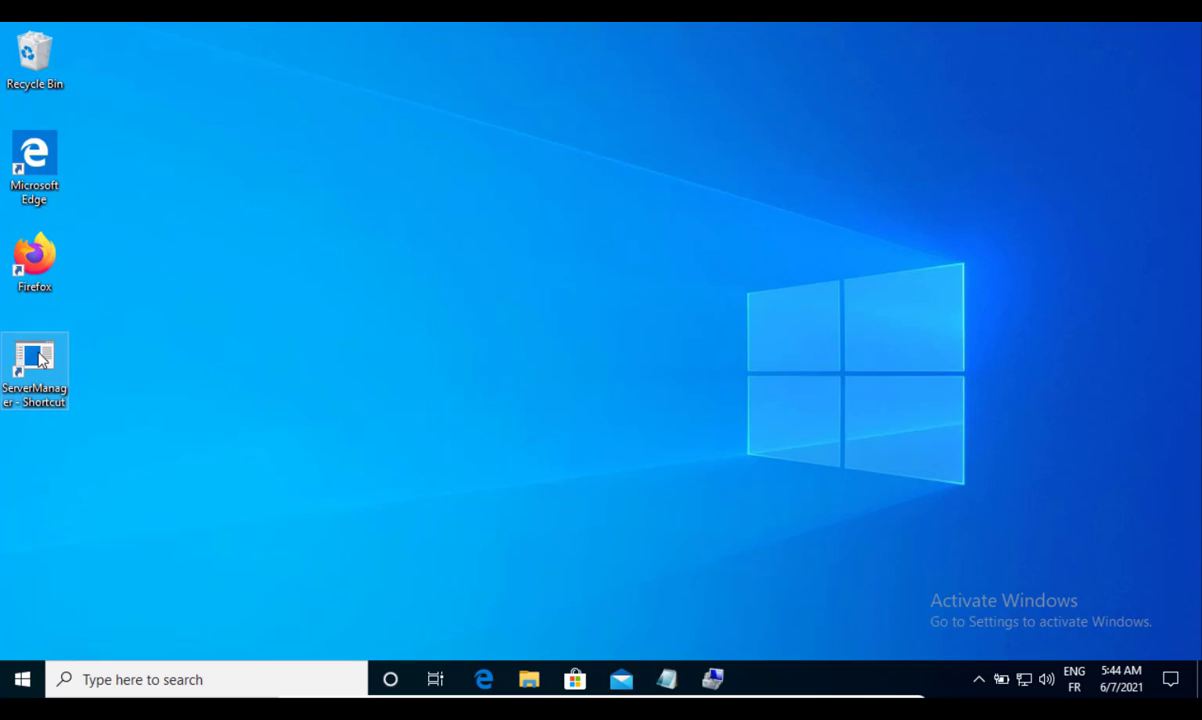
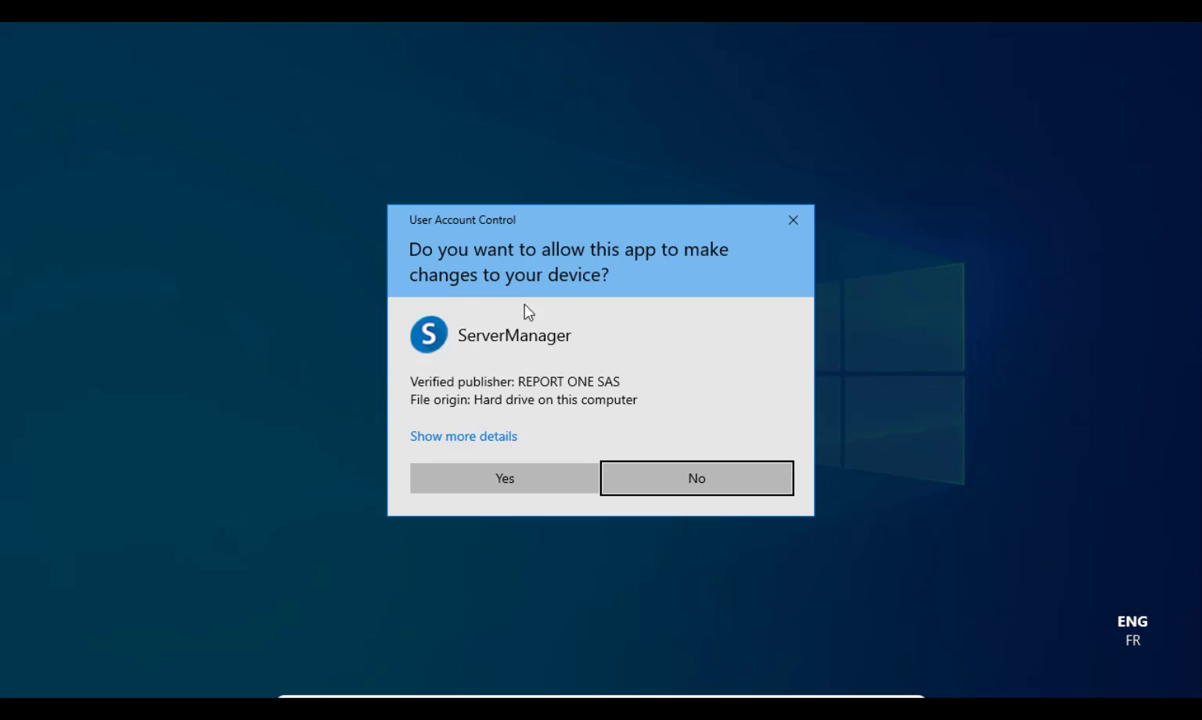
# Step: Approve the UAC prompt so ServerManager runs with administrator rights
pyautogui.click(530, 479)
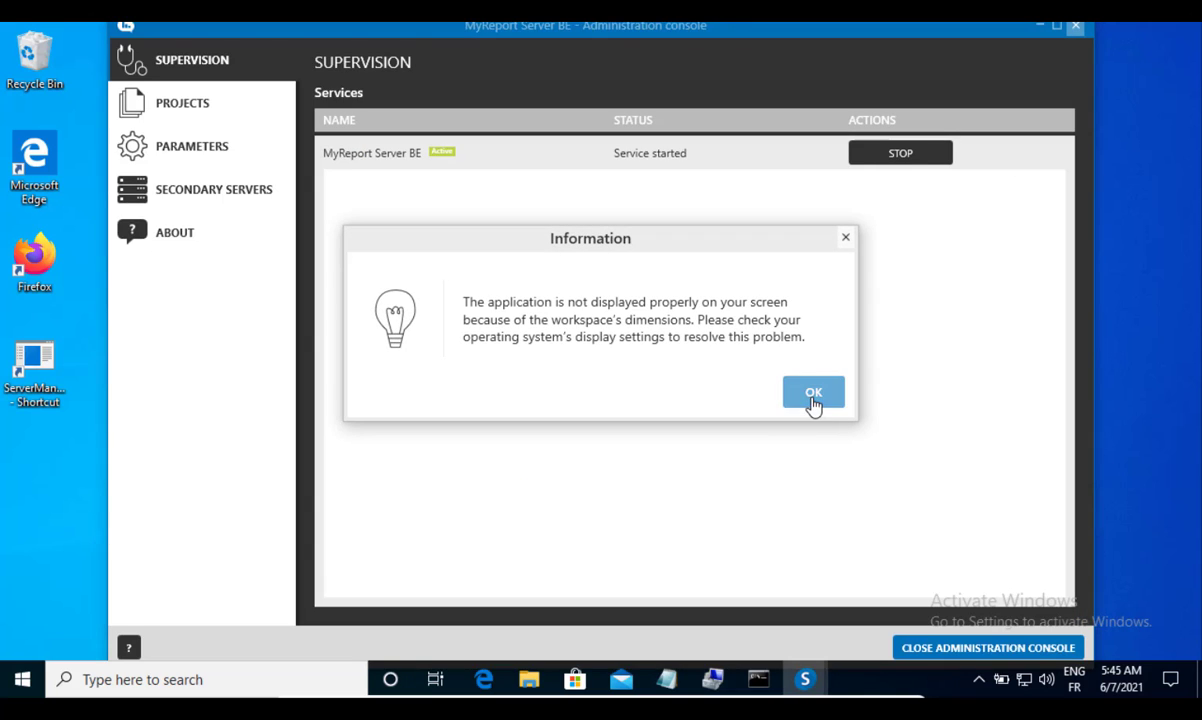
# Step: Dismiss the screen-dimensions notice and show the ServerManager.exe cmd window over the console
pyautogui.click(811, 396)
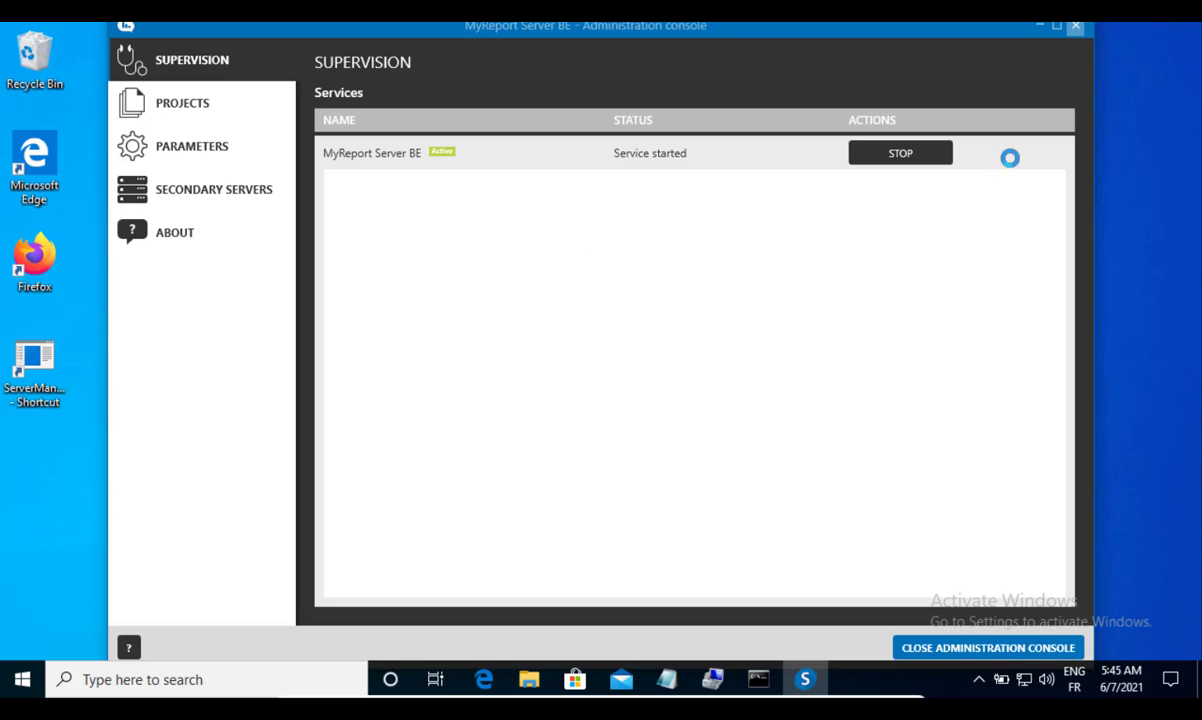
pyautogui.click(759, 682)
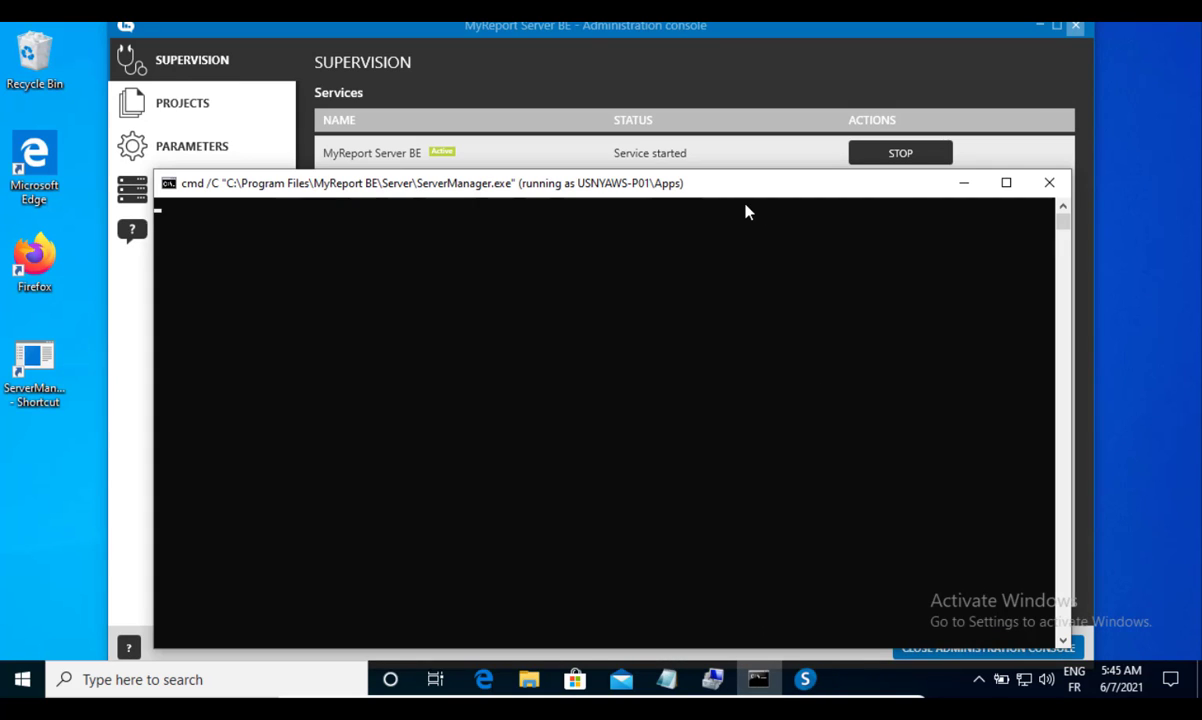